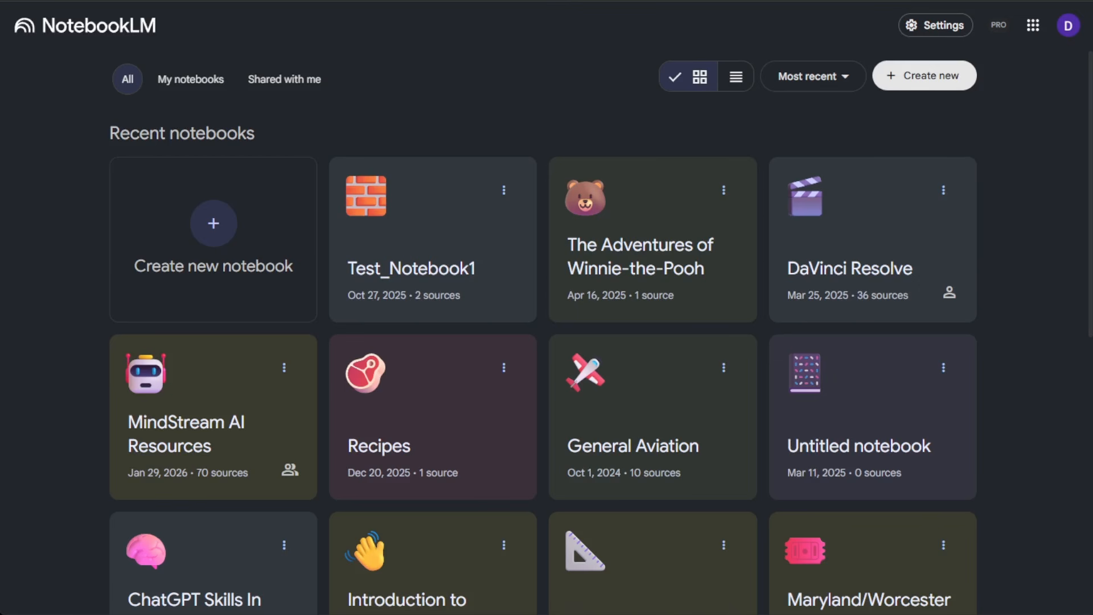
# Open the notebook The Adventures of Winnie-the-Pooh and look over its source summary.
pyautogui.click(574, 237)
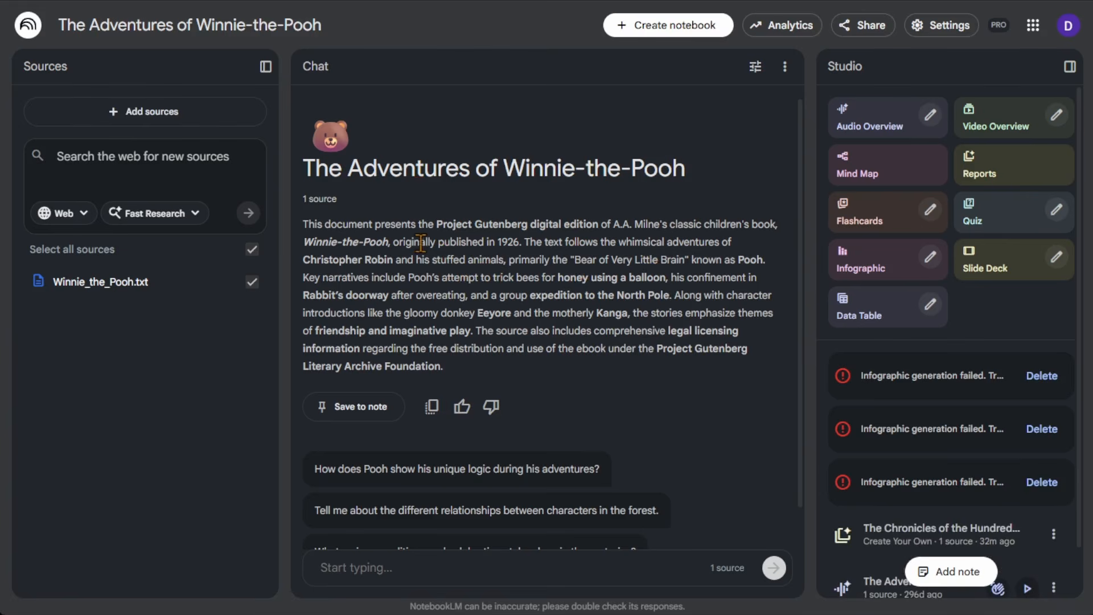
pyautogui.moveTo(437, 226); pyautogui.dragTo(528, 225)
pyautogui.click(514, 219)
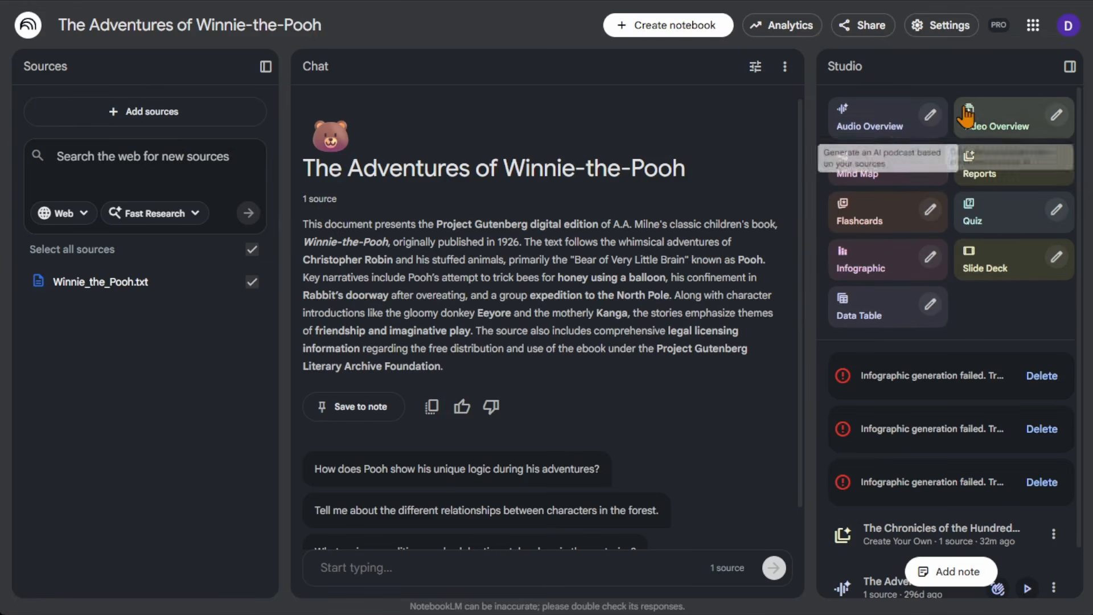
# Look at the available report formats and the Create Your Own report options, without generating a report.
pyautogui.click(985, 175)
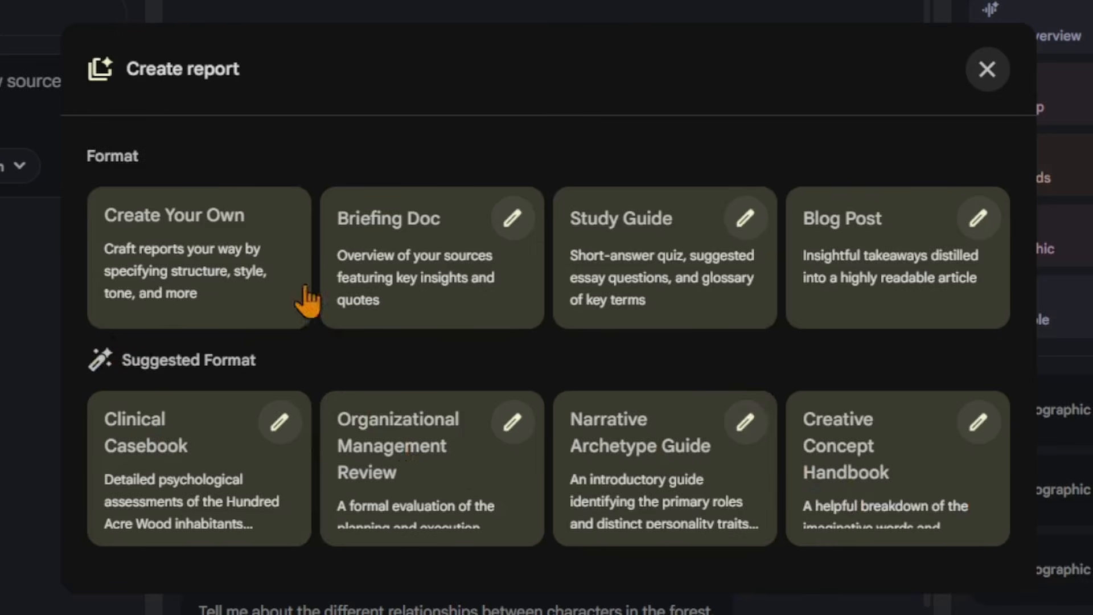
pyautogui.click(199, 246)
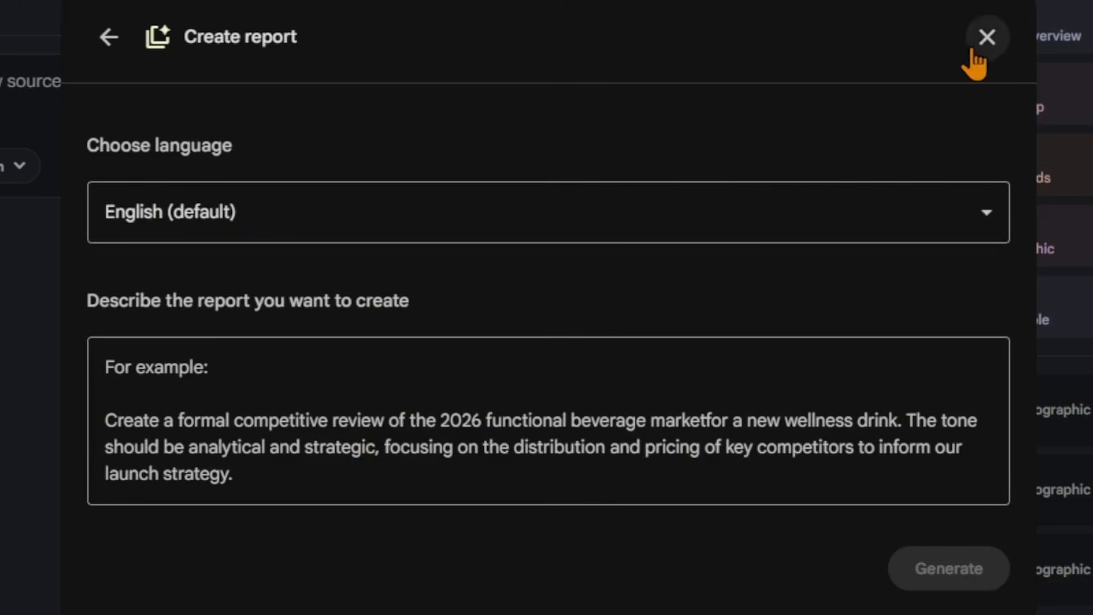
pyautogui.click(984, 38)
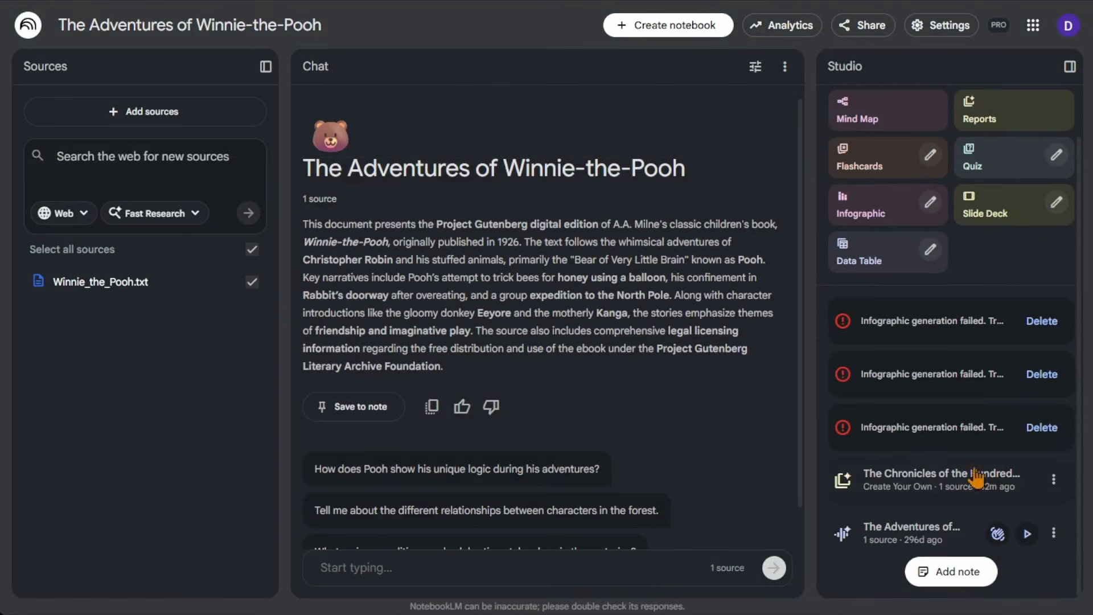
# View the custom prompt behind the saved report The Chronicles of the Hundred Acre Wood, and close it.
pyautogui.click(1054, 479)
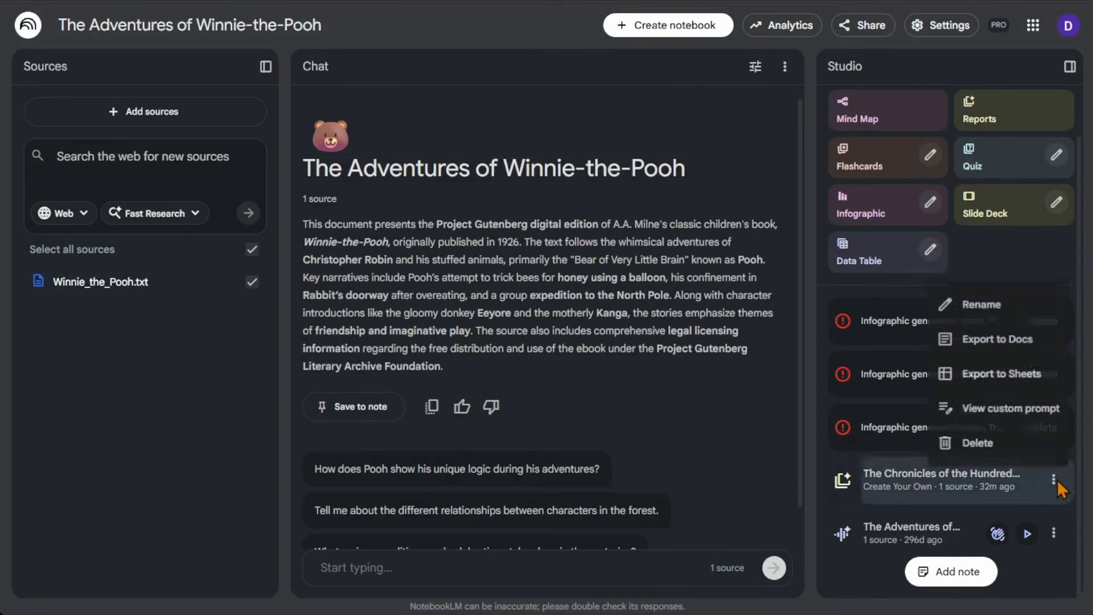
pyautogui.click(1032, 411)
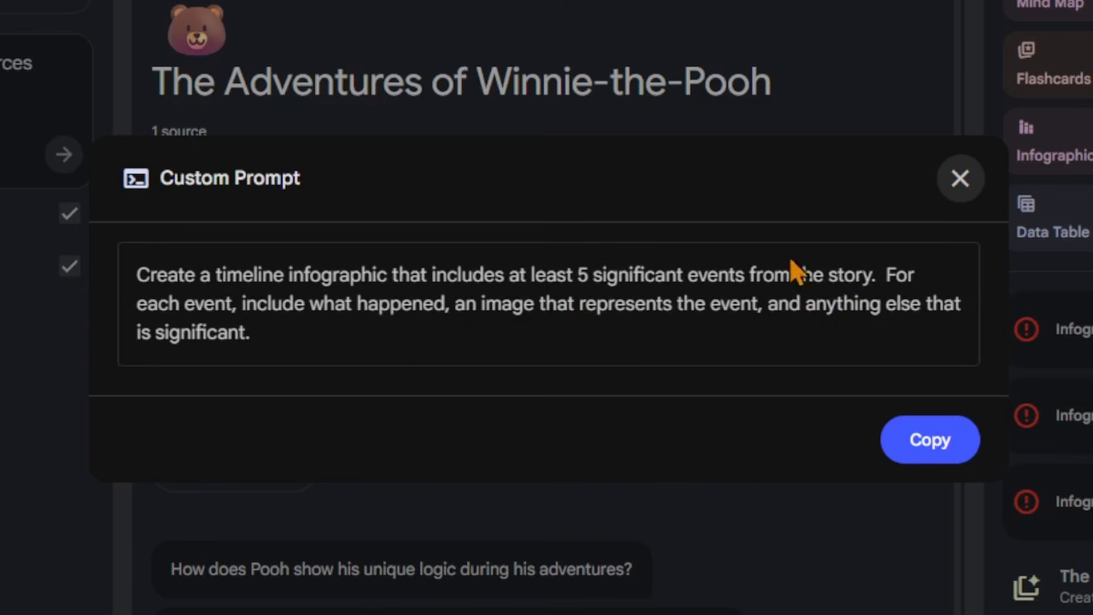
pyautogui.click(952, 192)
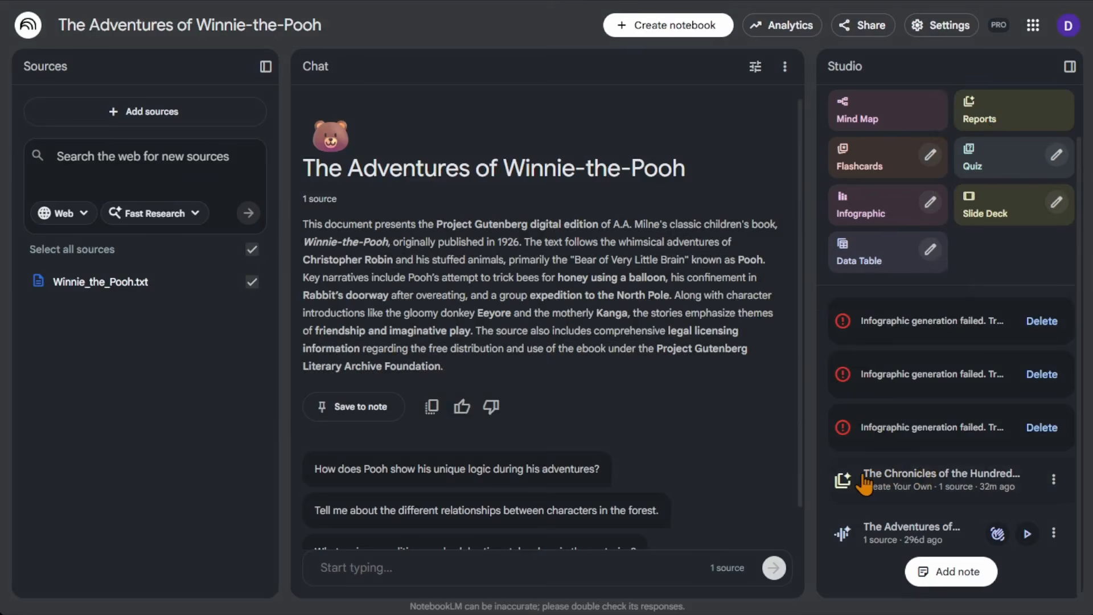
# Open the Chronicles of the Hundred Acre Wood report and examine its timeline table, especially the text-based imagery descriptions.
pyautogui.click(910, 478)
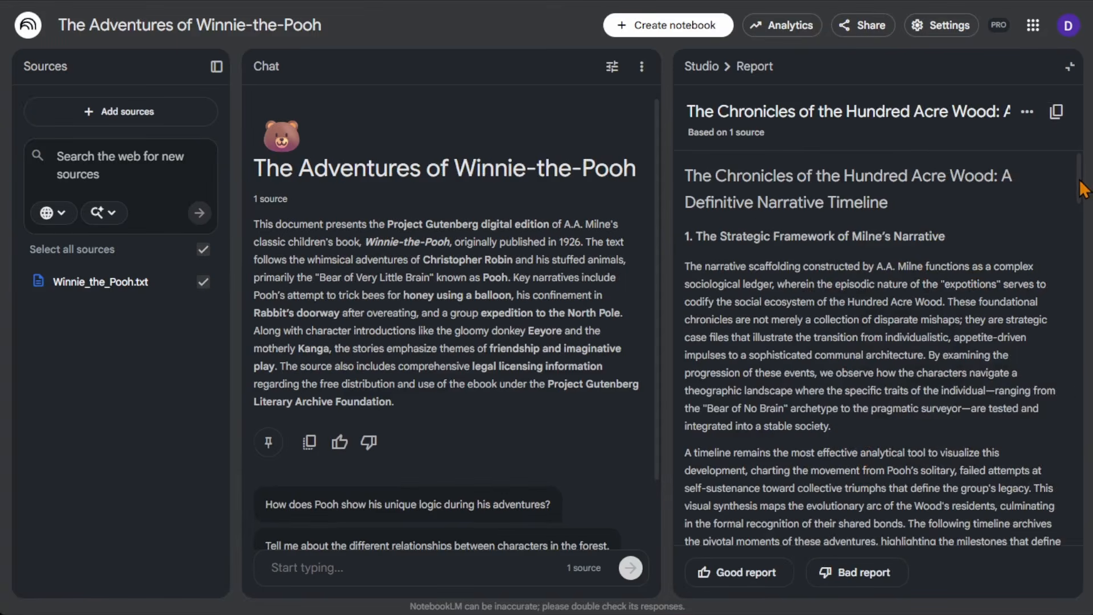
pyautogui.moveTo(1084, 187)
pyautogui.mouseDown()
pyautogui.moveTo(1084, 208)
pyautogui.moveTo(1090, 169)
pyautogui.mouseUp()
pyautogui.scroll(-2, 925, 259)
pyautogui.scroll(-5, 928, 262)
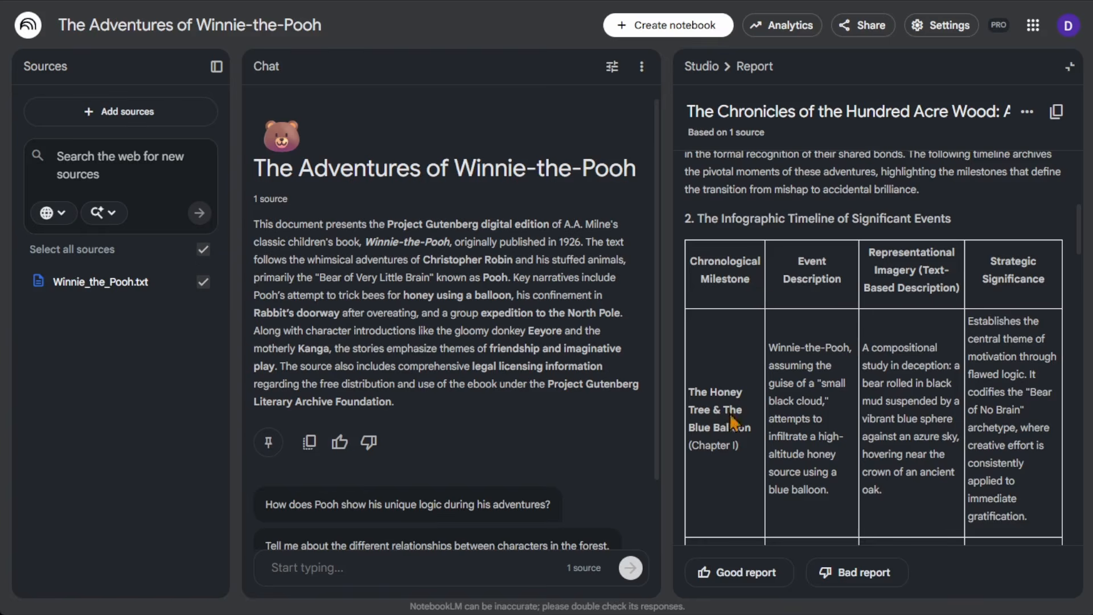
pyautogui.scroll(-1, 740, 326)
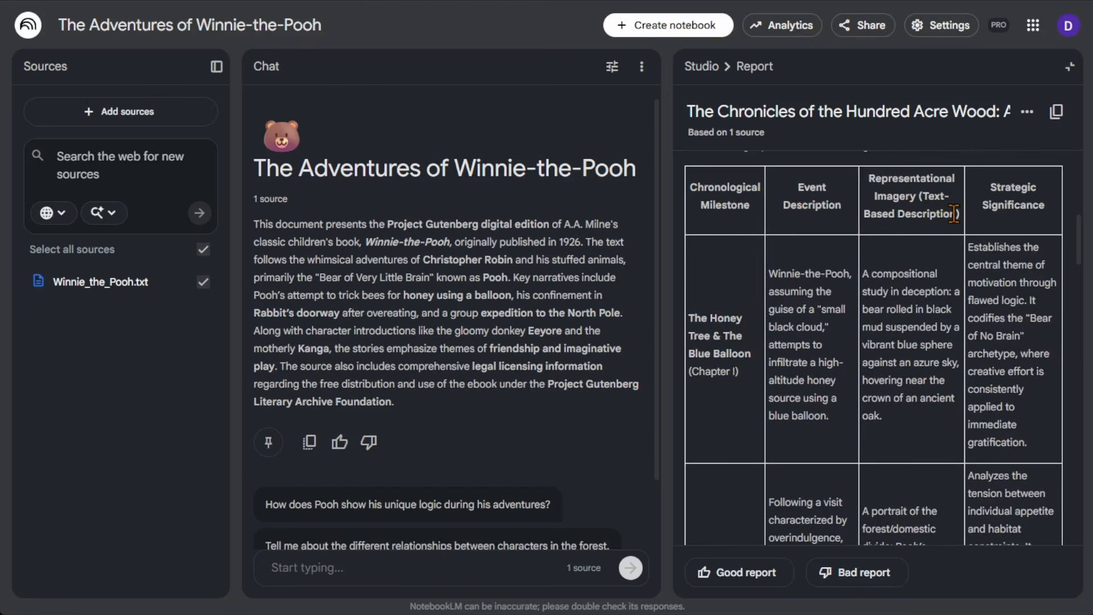
pyautogui.moveTo(954, 214); pyautogui.dragTo(923, 195)
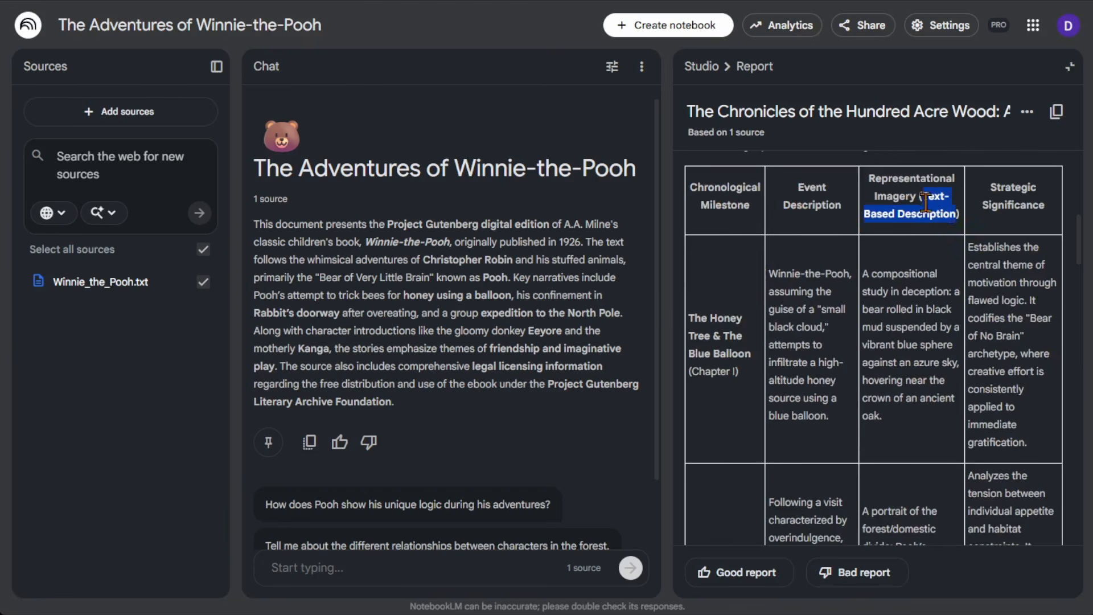
pyautogui.click(897, 259)
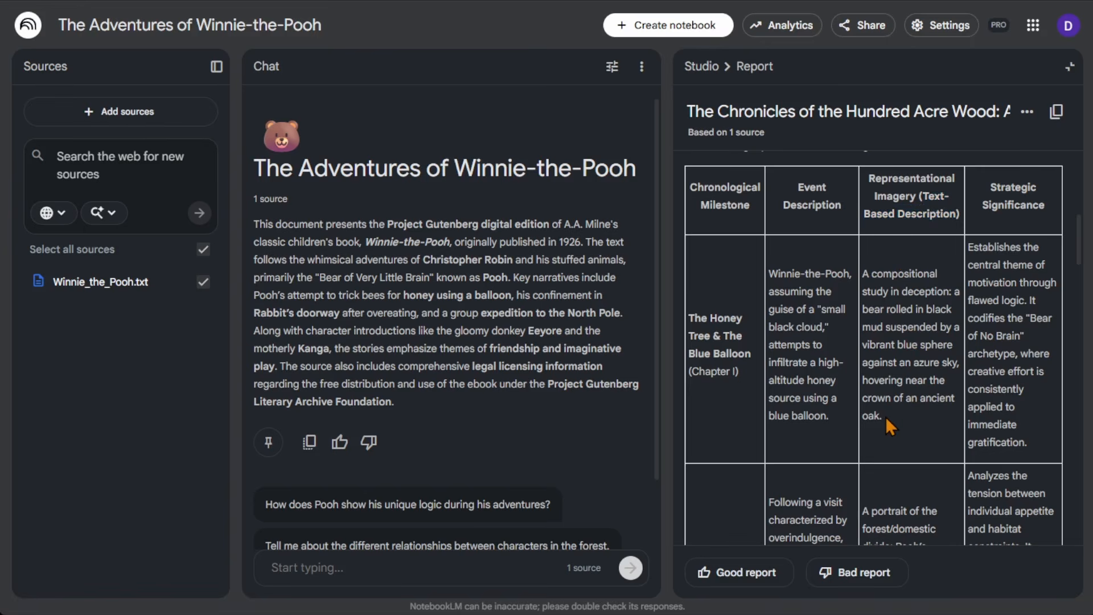
pyautogui.moveTo(883, 417); pyautogui.dragTo(865, 276)
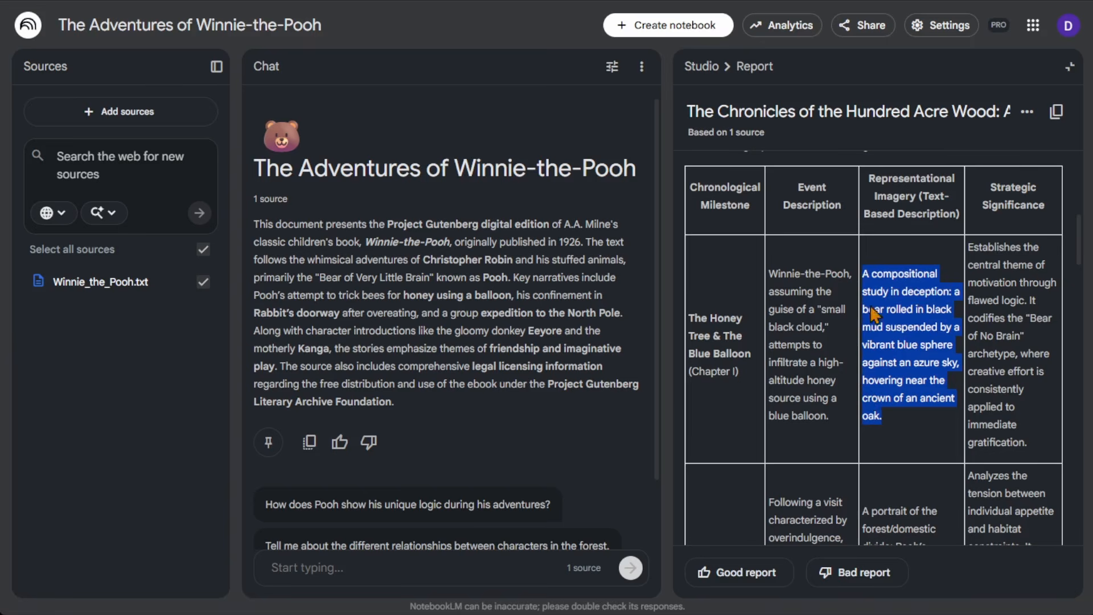
pyautogui.click(909, 276)
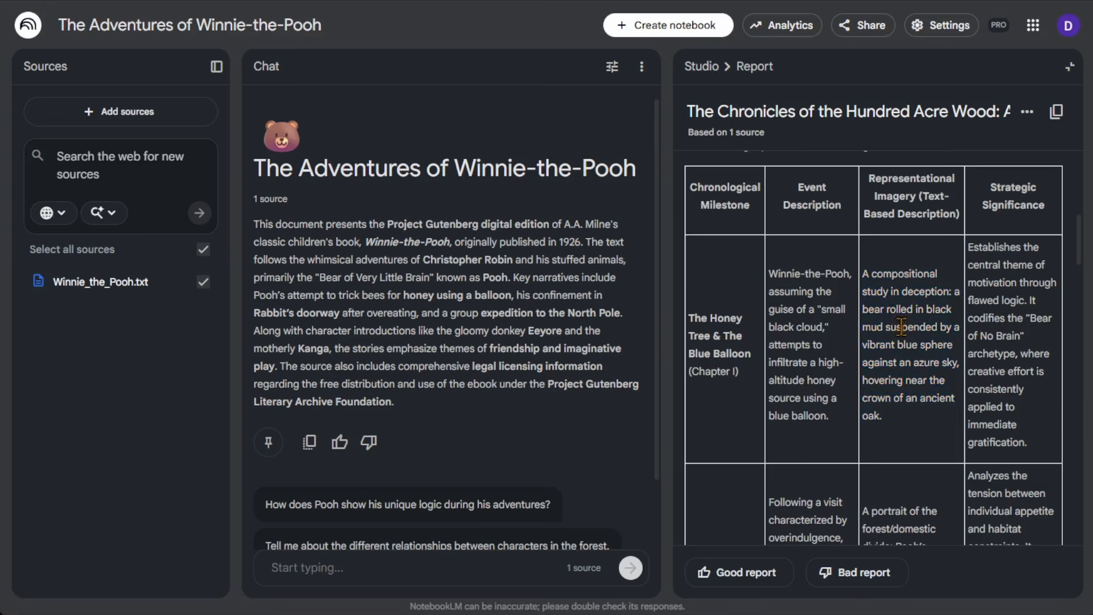
# Read through the remaining timeline events and the report's closing sections, and return to the Studio overview.
pyautogui.scroll(-1, 731, 418)
pyautogui.scroll(-12, 767, 438)
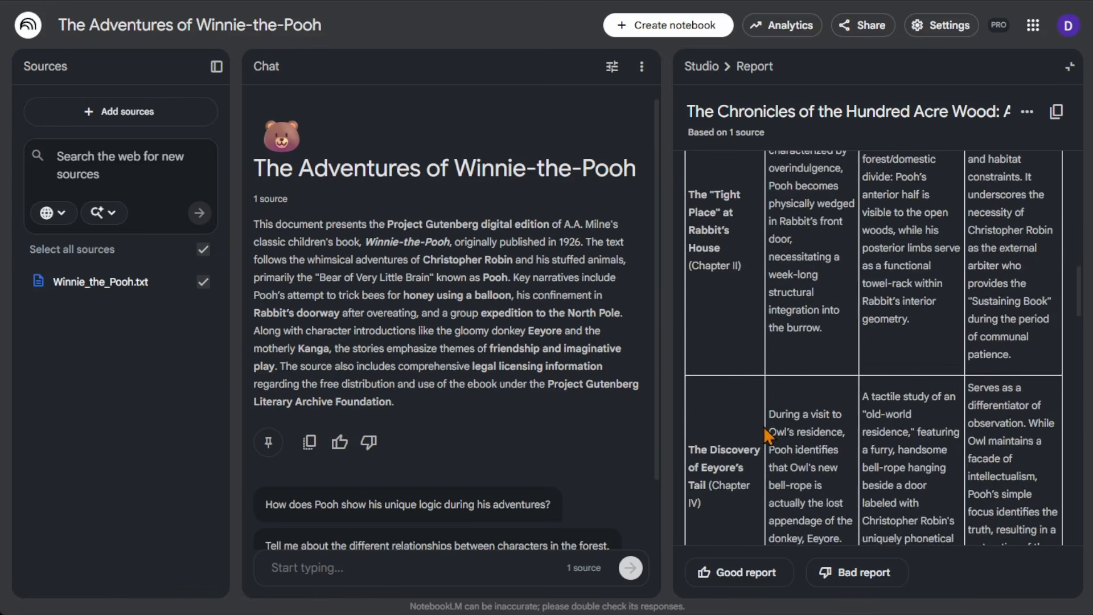
pyautogui.scroll(-3, 769, 441)
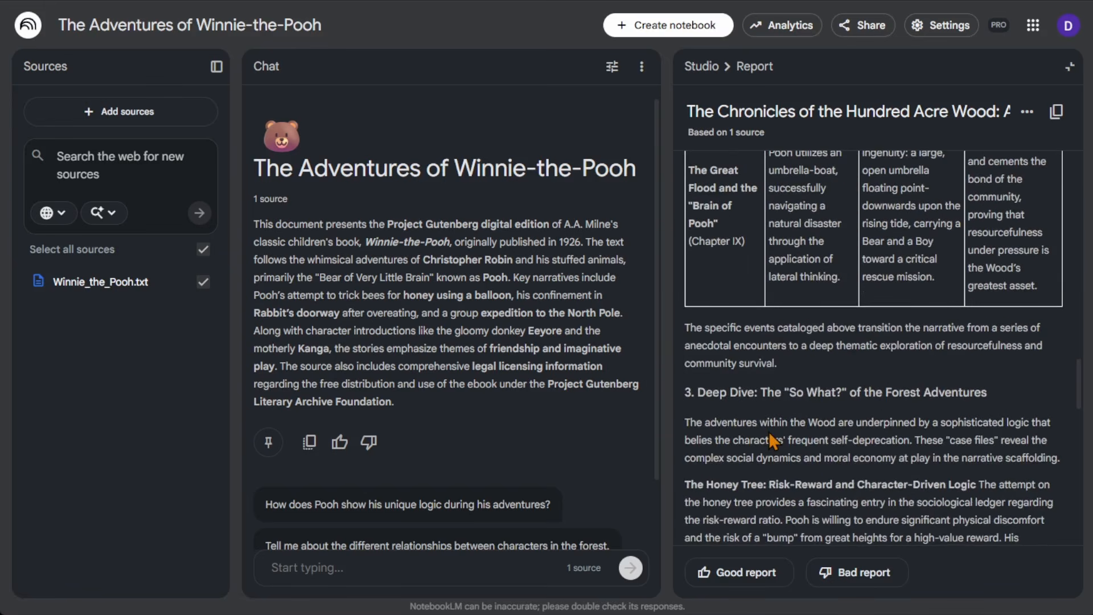
pyautogui.scroll(-15, 772, 441)
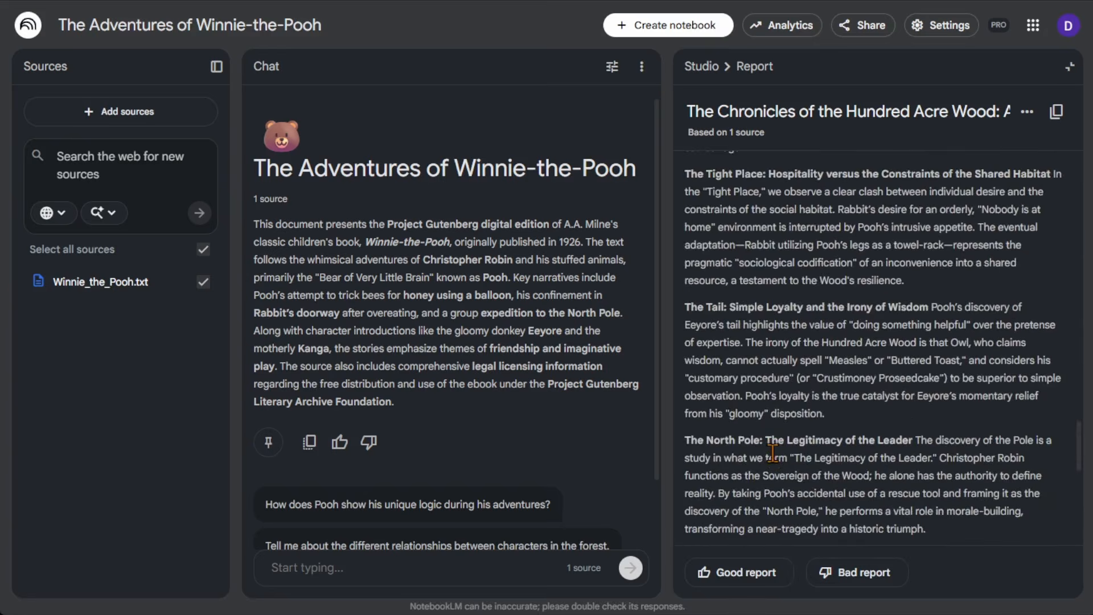
pyautogui.scroll(-3, 780, 476)
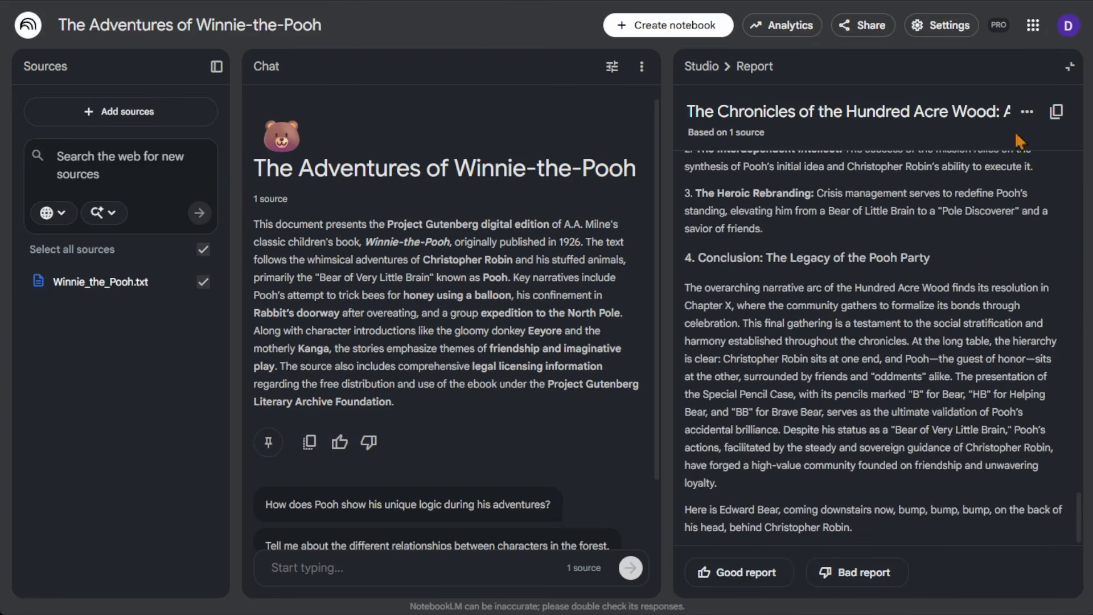
pyautogui.click(1070, 66)
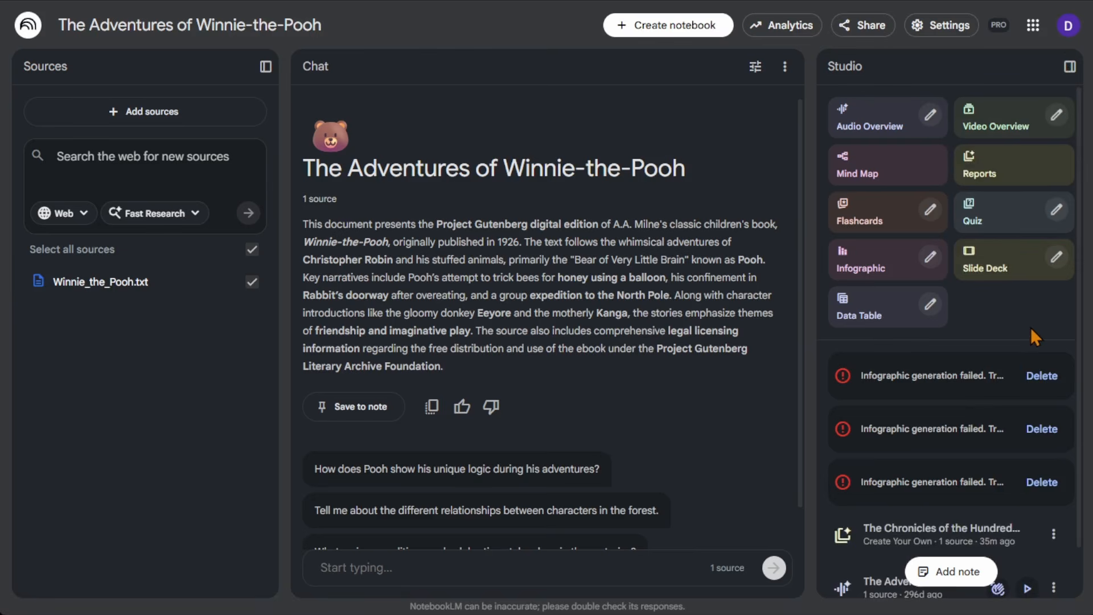
# Check the infographic customization options, and review the custom prompt of the Chronicles of the Hundred Acre Wood report again.
pyautogui.click(931, 257)
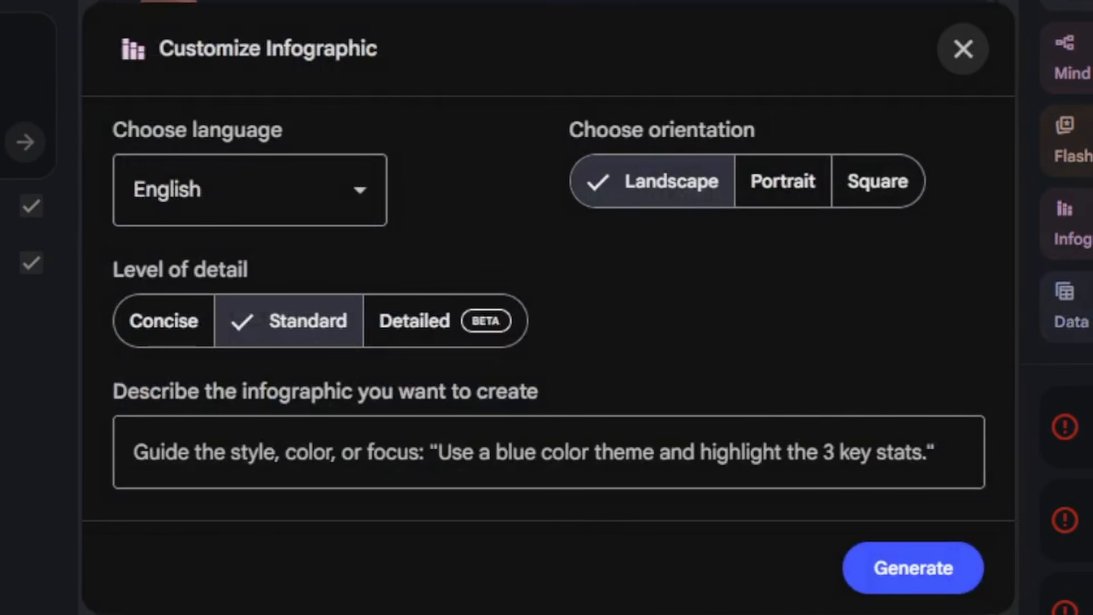
pyautogui.click(963, 52)
pyautogui.click(1054, 479)
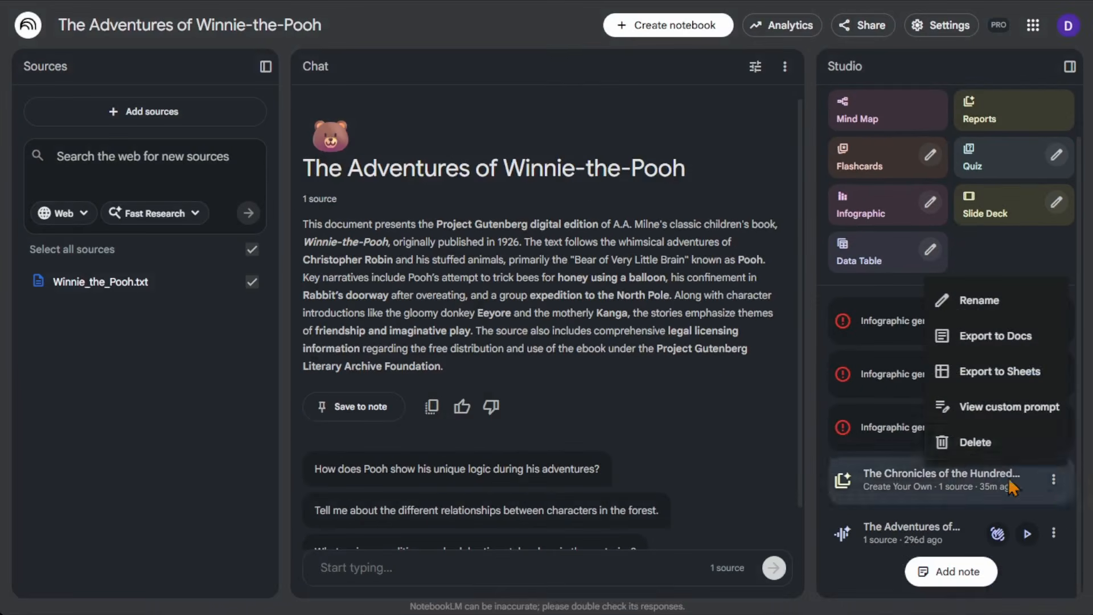
pyautogui.click(1013, 407)
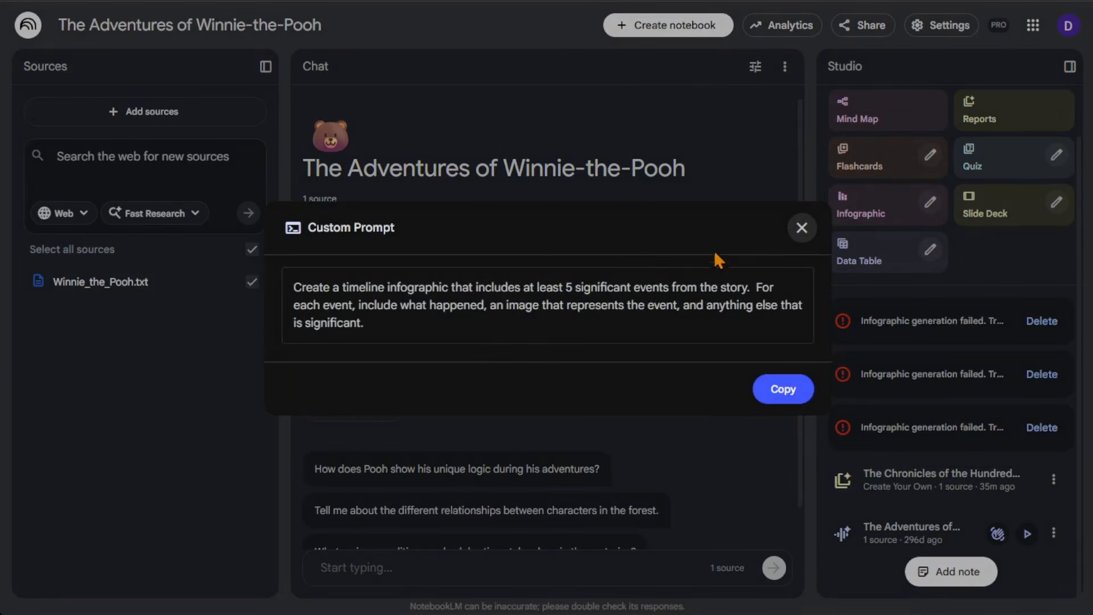
pyautogui.click(796, 232)
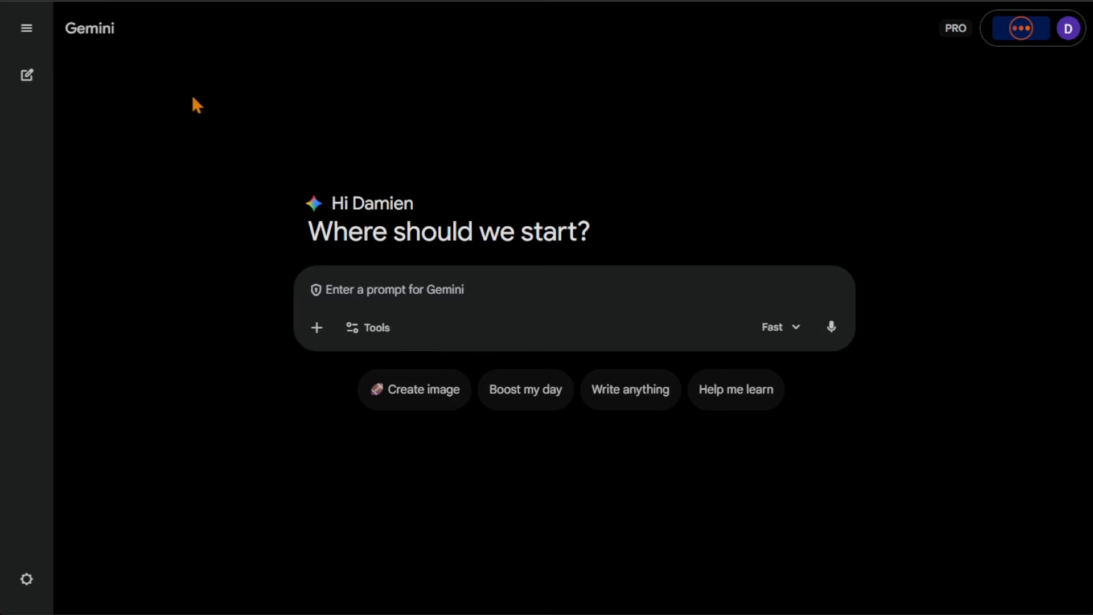
# Switch to Gemini, open the earlier chat Winnie-the-Pooh Timeline Infographic and review it back to its first prompt.
pyautogui.click(27, 30)
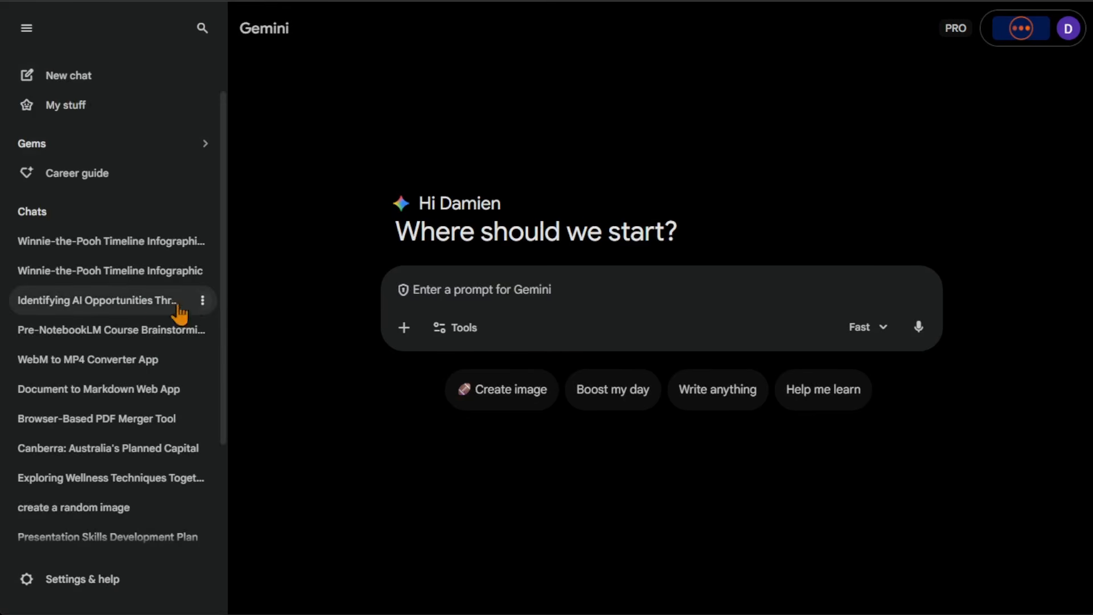
pyautogui.click(132, 274)
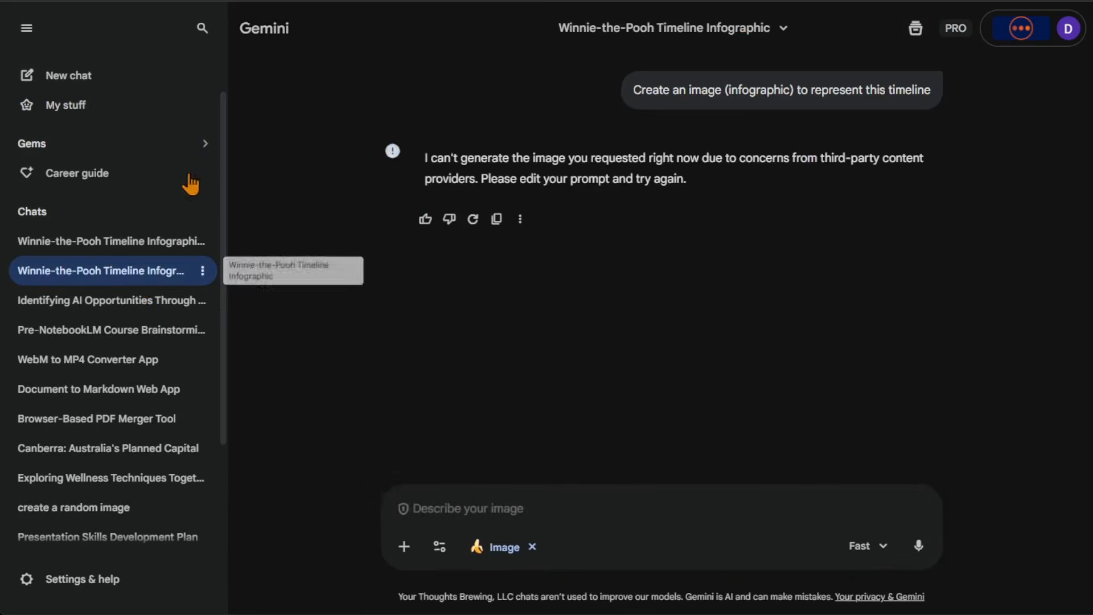
pyautogui.click(27, 28)
pyautogui.scroll(10, 675, 387)
pyautogui.scroll(1, 674, 393)
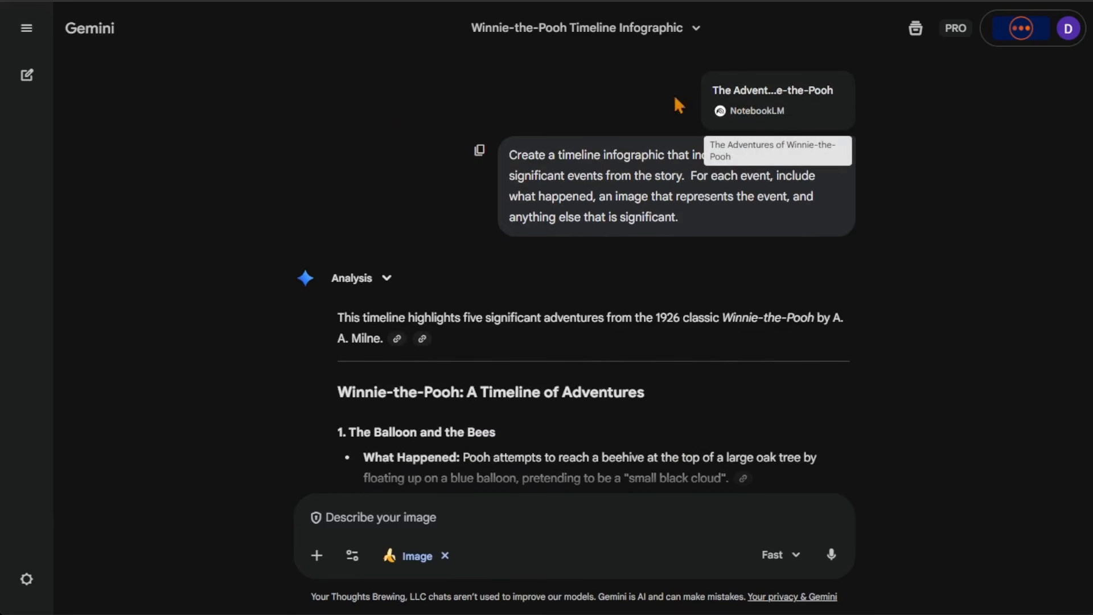
# Start a new chat and attach The Adventures of Winnie-the-Pooh notebook from NotebookLM to the prompt.
pyautogui.click(27, 28)
pyautogui.click(80, 77)
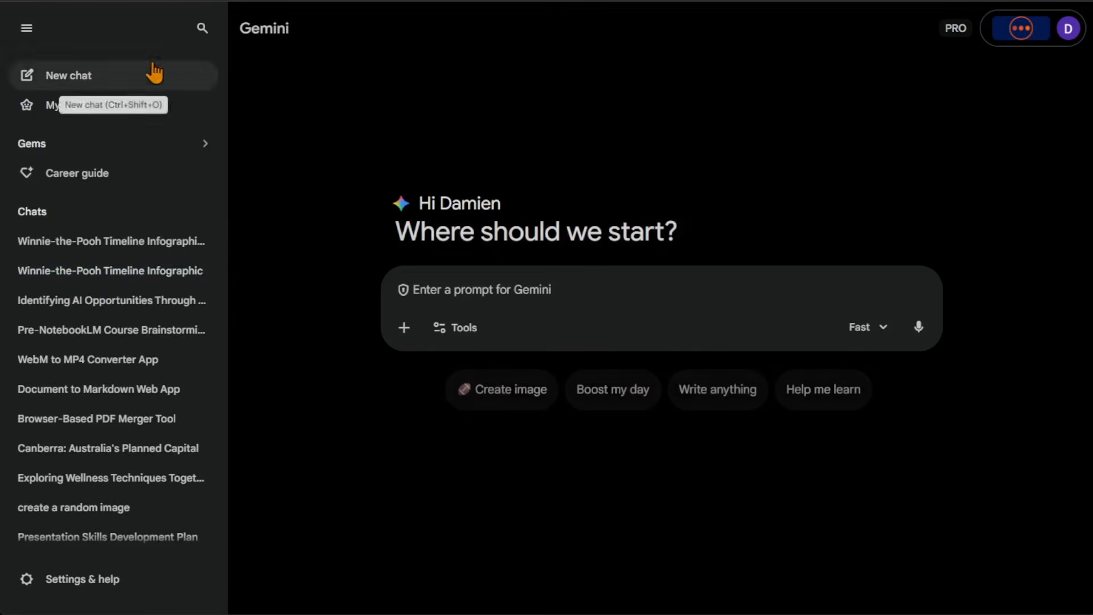
pyautogui.click(26, 28)
pyautogui.click(305, 329)
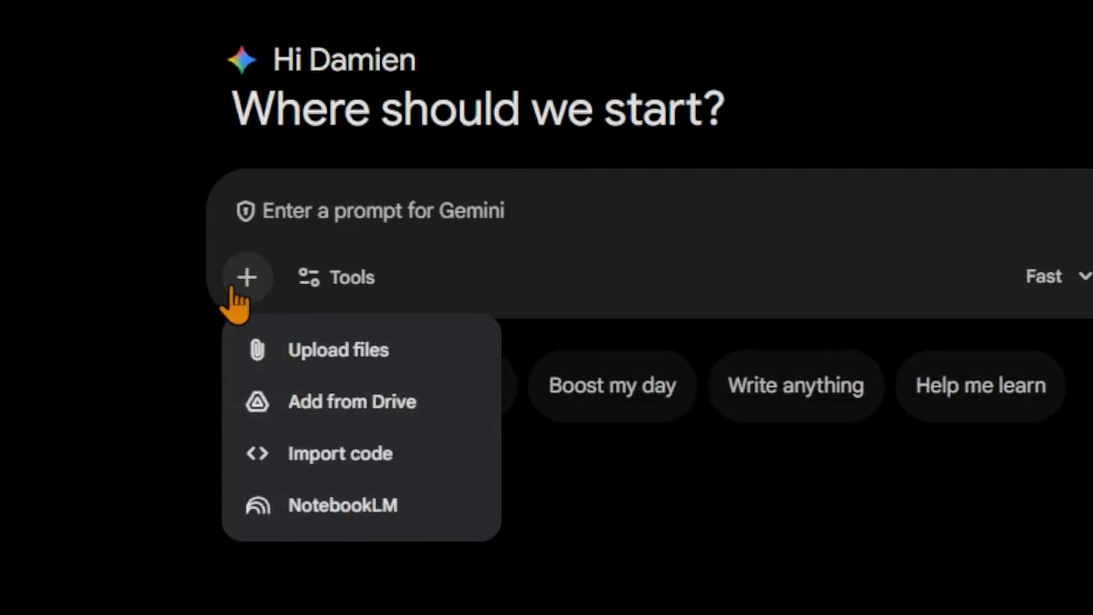
pyautogui.click(344, 513)
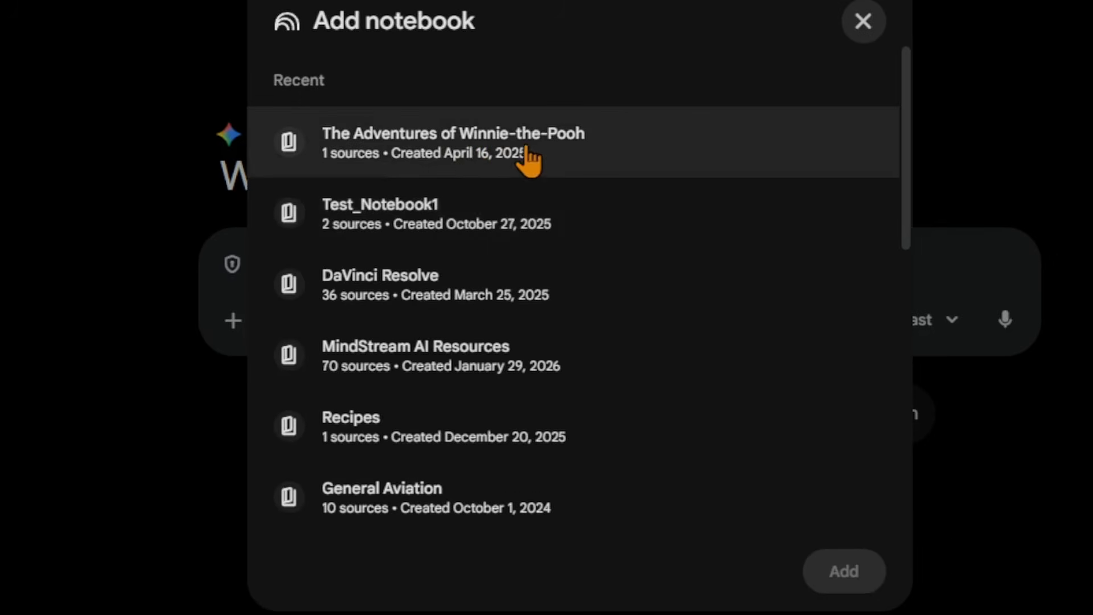
pyautogui.click(548, 157)
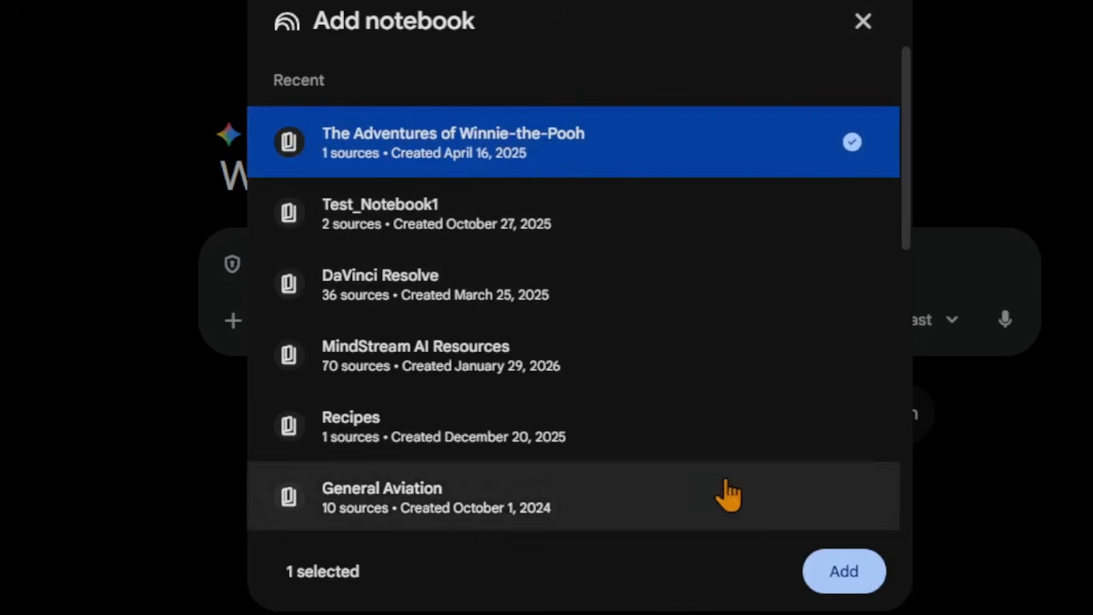
pyautogui.click(853, 590)
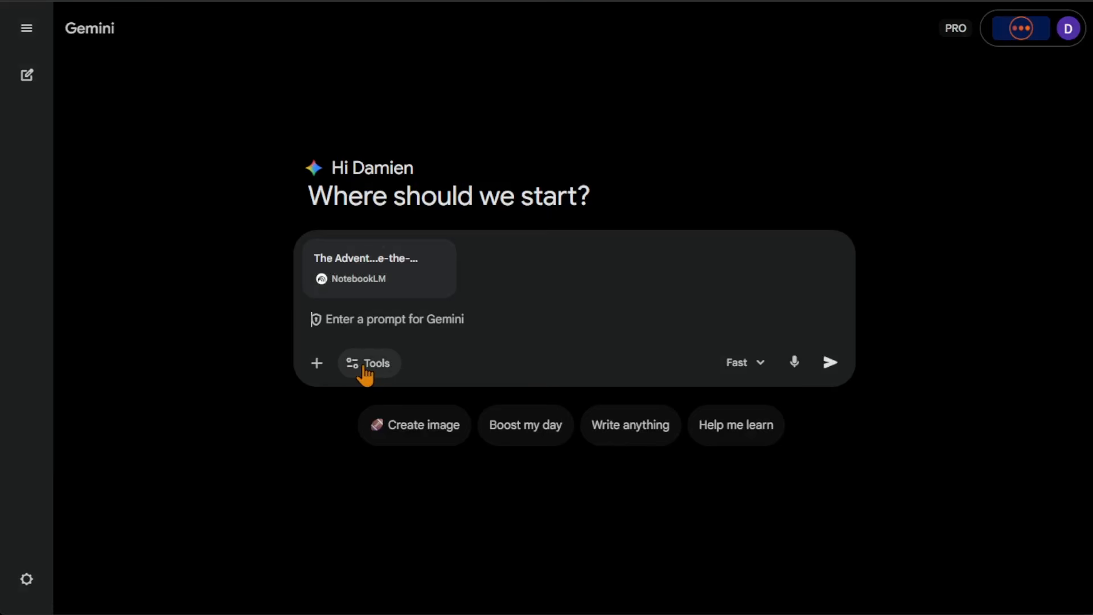
# Set the prompt up for image creation with the Fast model, and remove the image tool again.
pyautogui.click(365, 371)
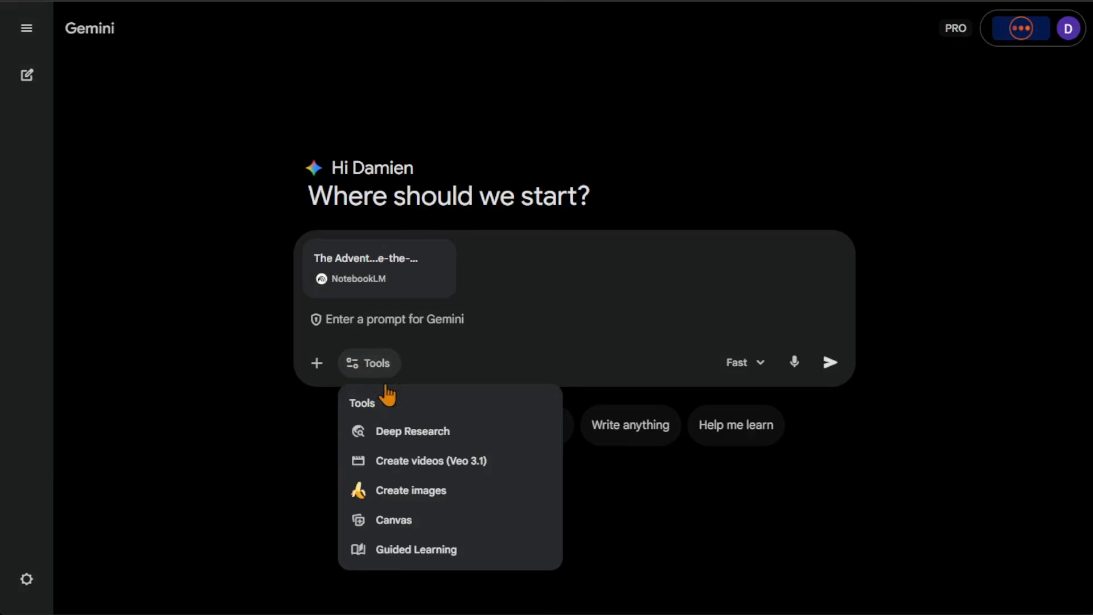
pyautogui.click(427, 495)
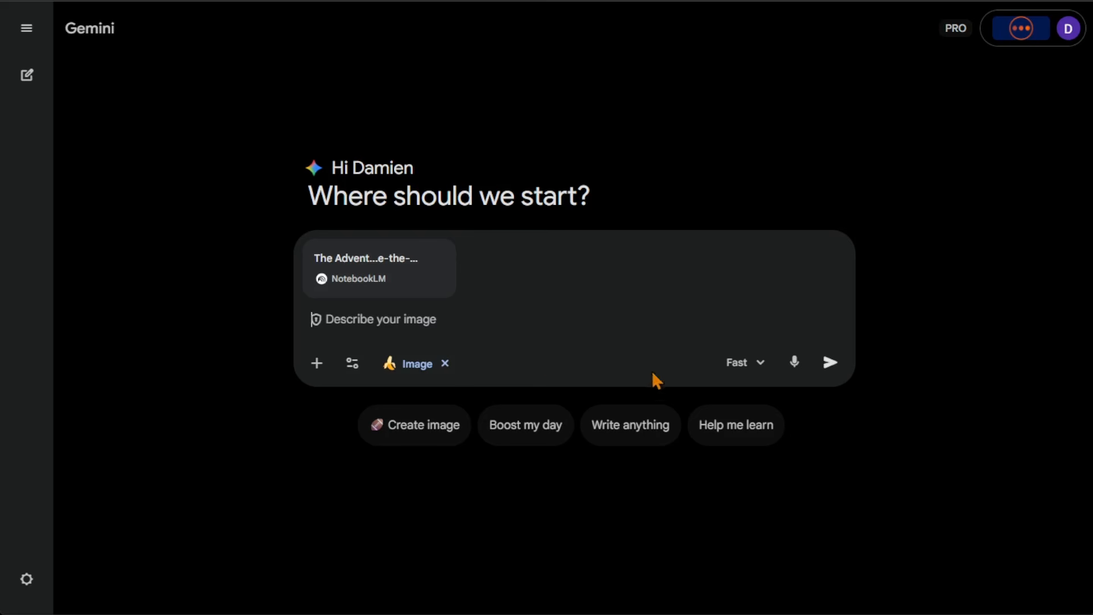
pyautogui.click(757, 364)
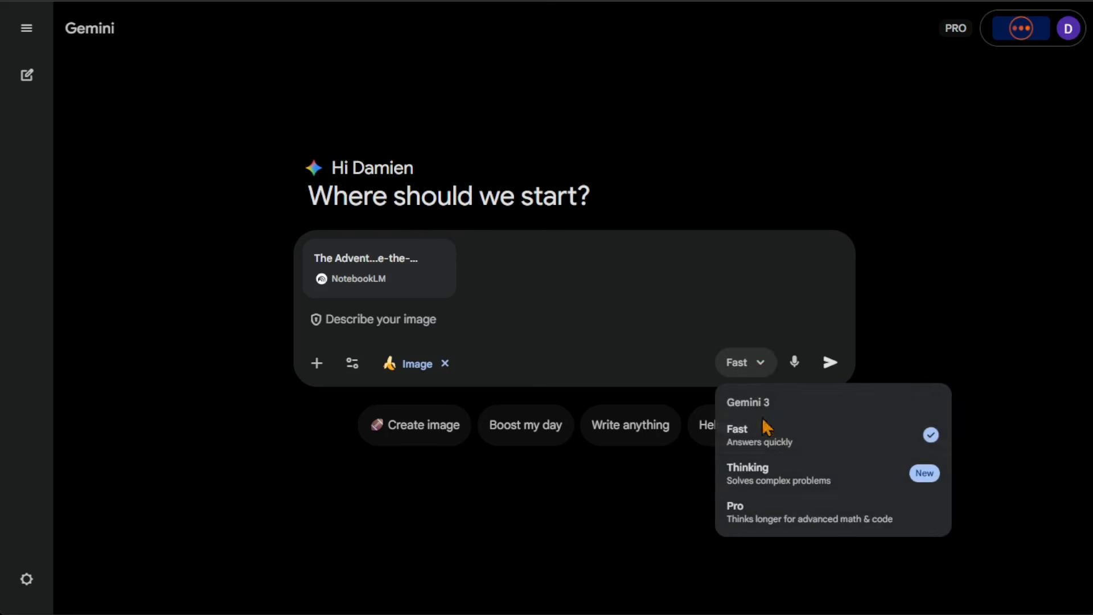
pyautogui.click(786, 448)
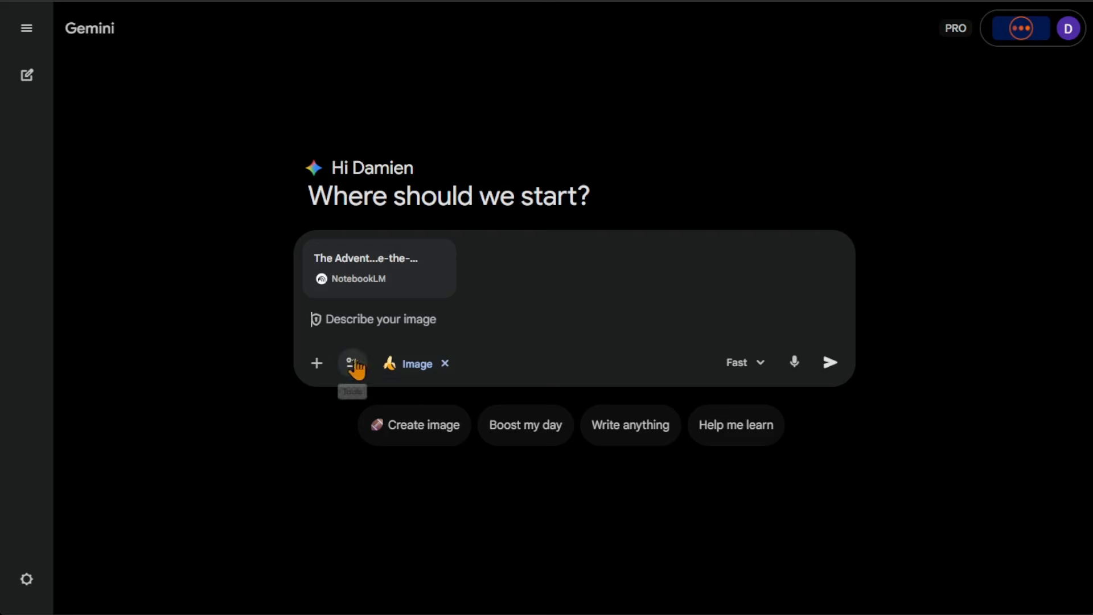
pyautogui.click(445, 364)
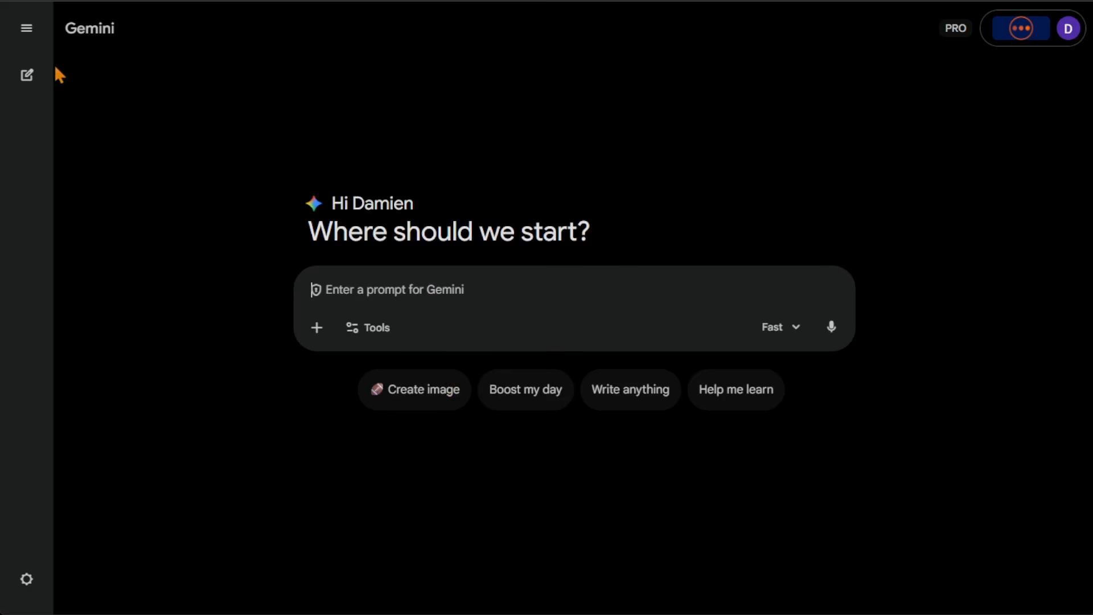
# Open the earlier chat Winnie-the-Pooh Timeline Infographic and review its first prompt asking for at least 5 significant story events.
pyautogui.click(26, 29)
pyautogui.click(113, 273)
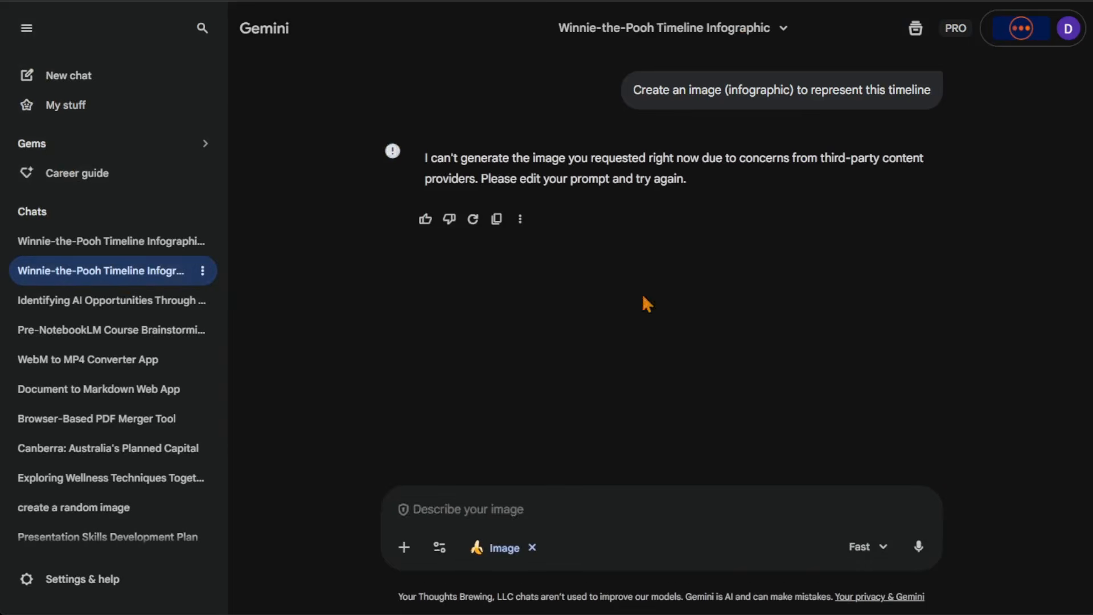
pyautogui.scroll(15, 528, 311)
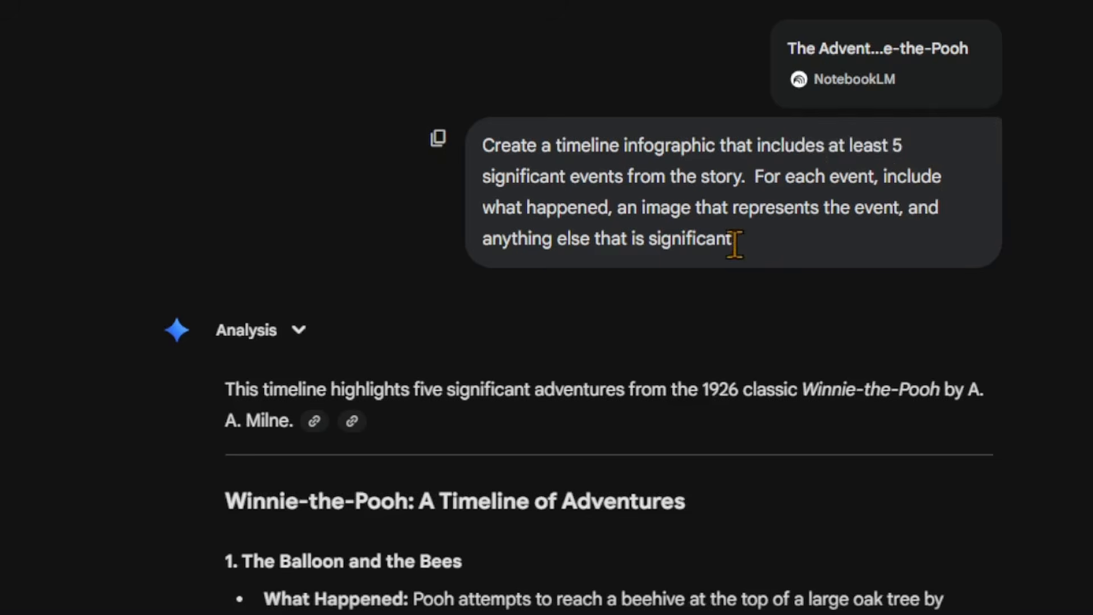
pyautogui.moveTo(734, 242); pyautogui.dragTo(483, 149)
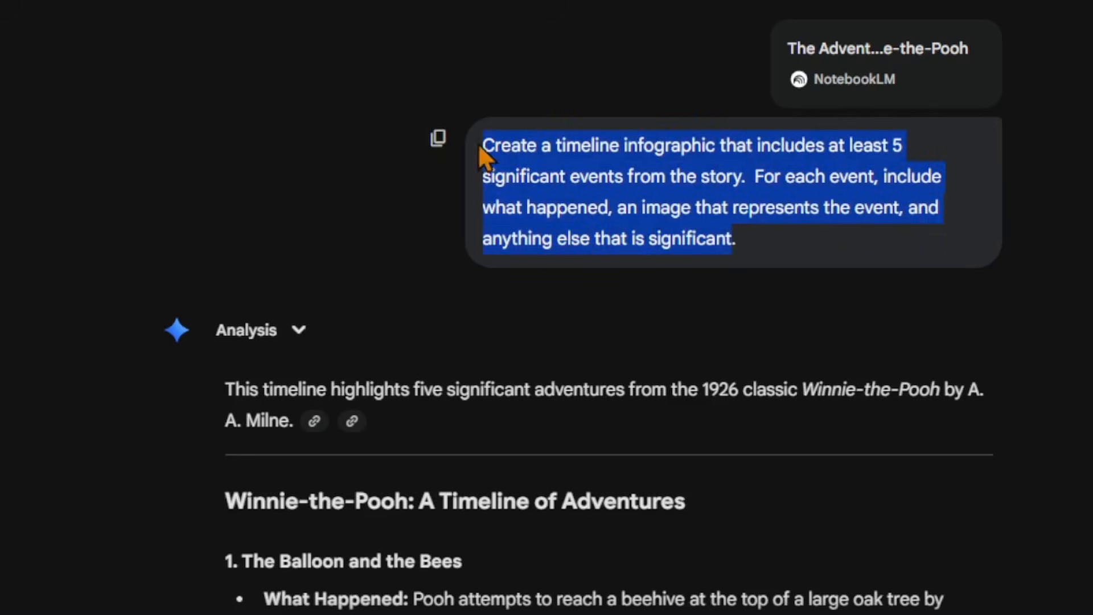
pyautogui.click(794, 324)
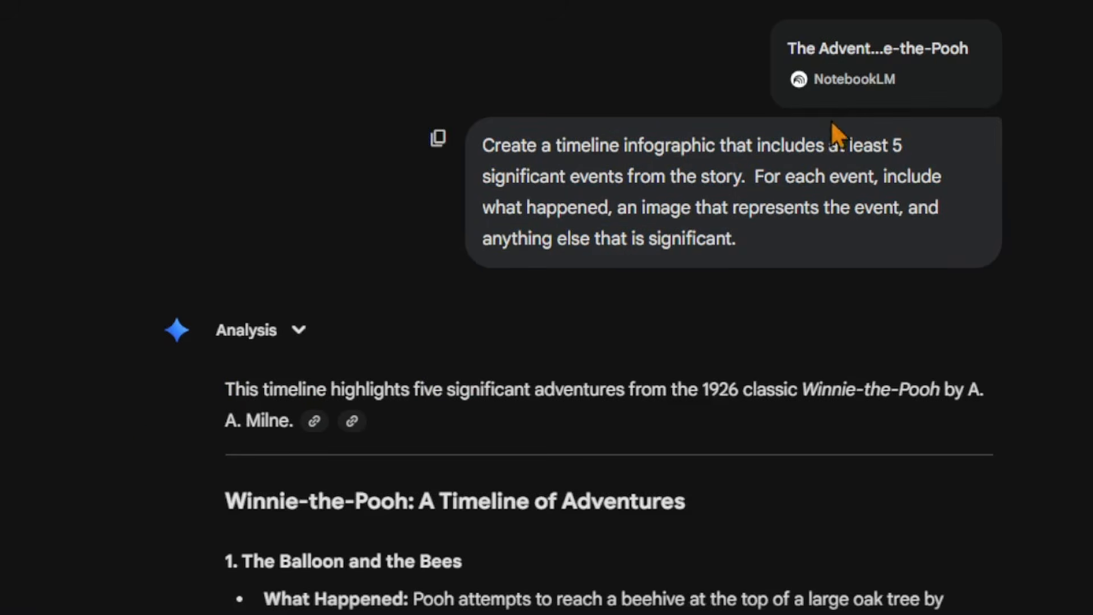
# Read through the text timeline of events that answers the first prompt, down to the follow-up request.
pyautogui.scroll(-2, 148, 431)
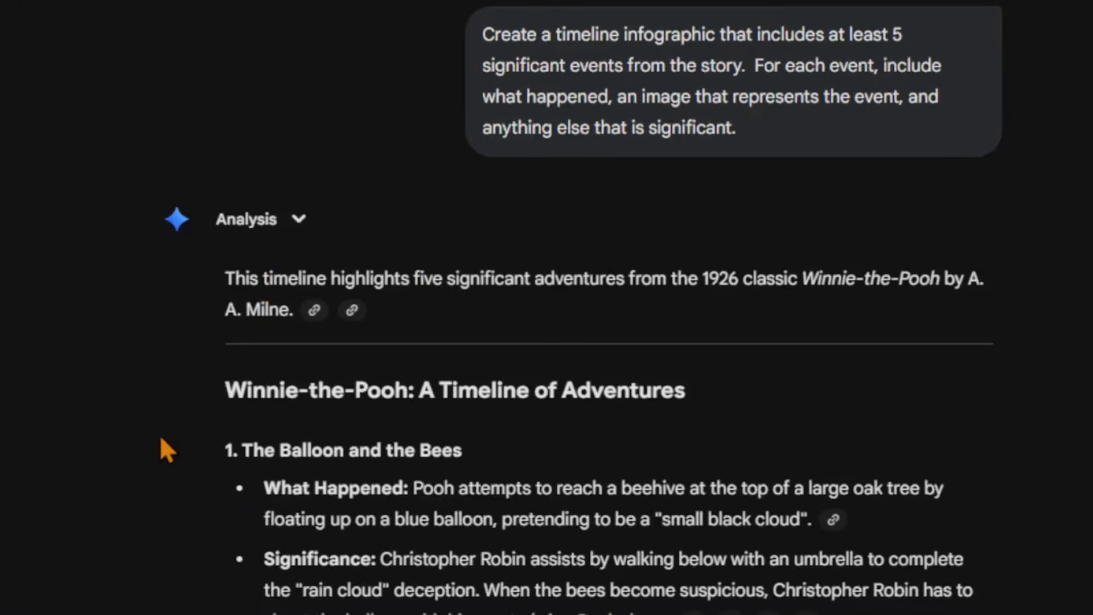
pyautogui.scroll(-8, 191, 424)
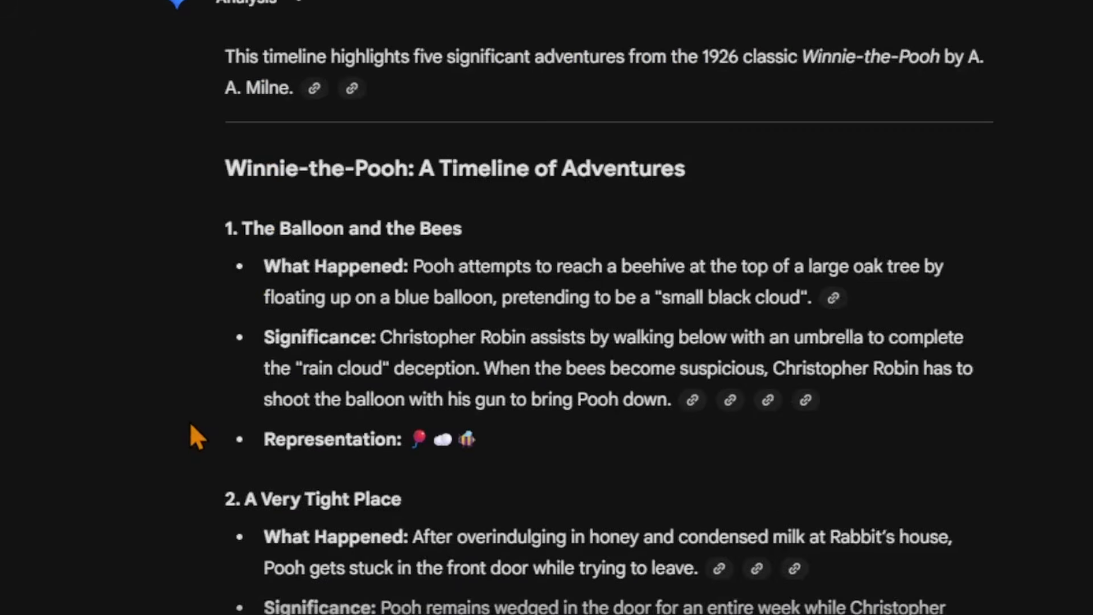
pyautogui.scroll(-16, 191, 417)
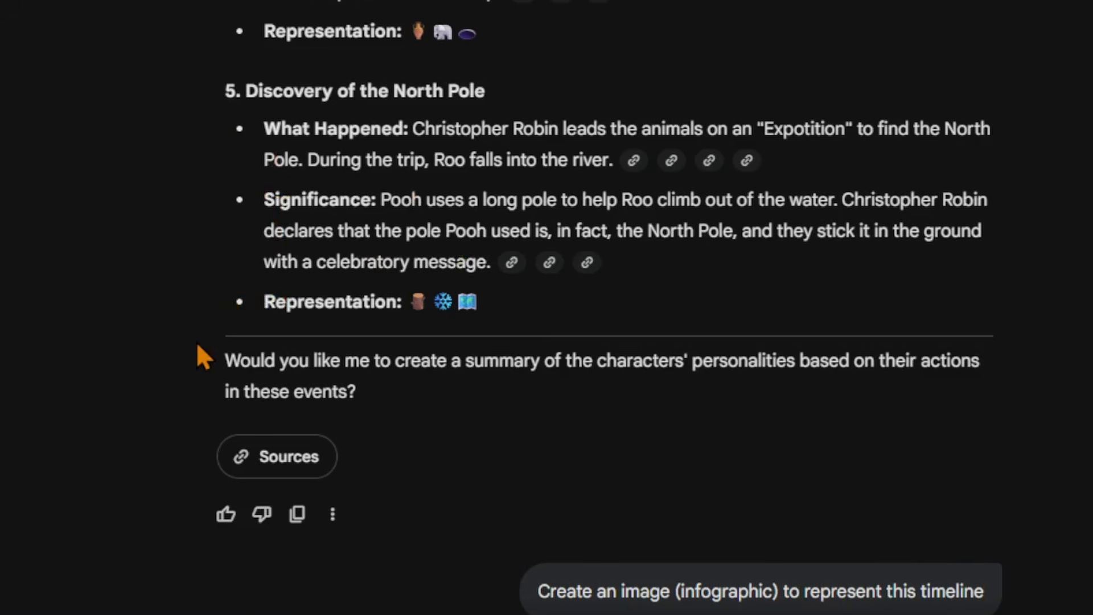
pyautogui.scroll(-2, 246, 364)
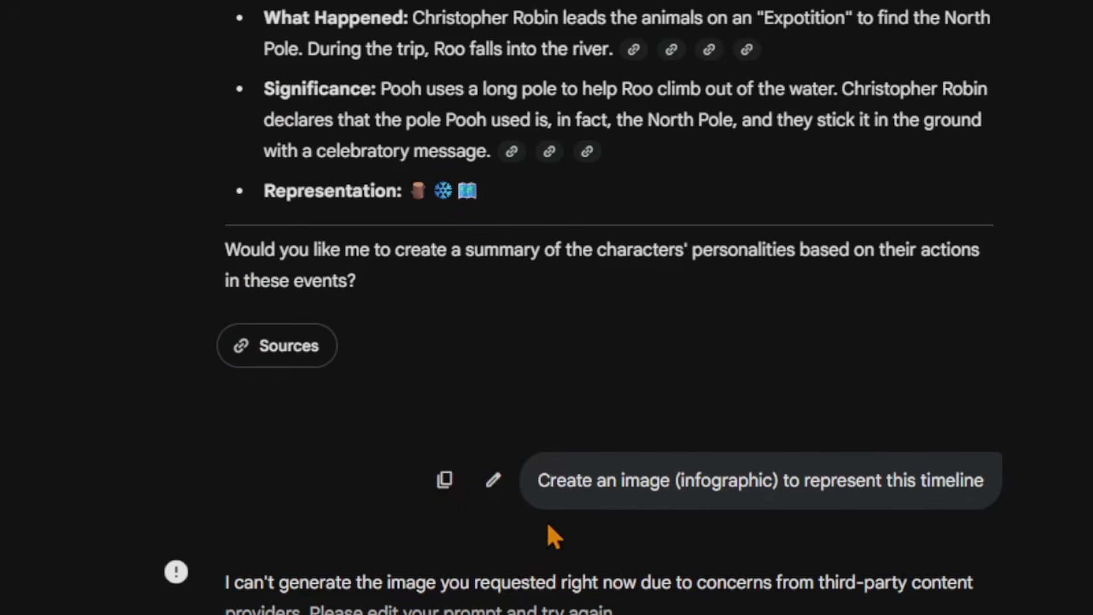
# Examine the follow-up prompt "Create an image (infographic) to represent this timeline" and the reply to it.
pyautogui.moveTo(539, 481); pyautogui.dragTo(979, 482)
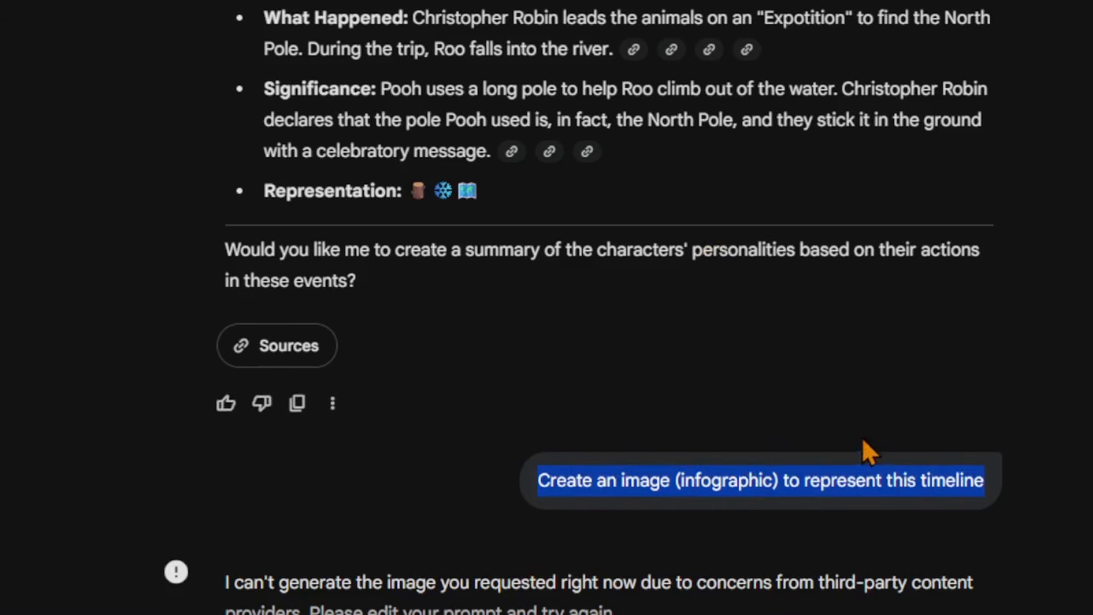
pyautogui.click(908, 481)
pyautogui.scroll(-4, 329, 564)
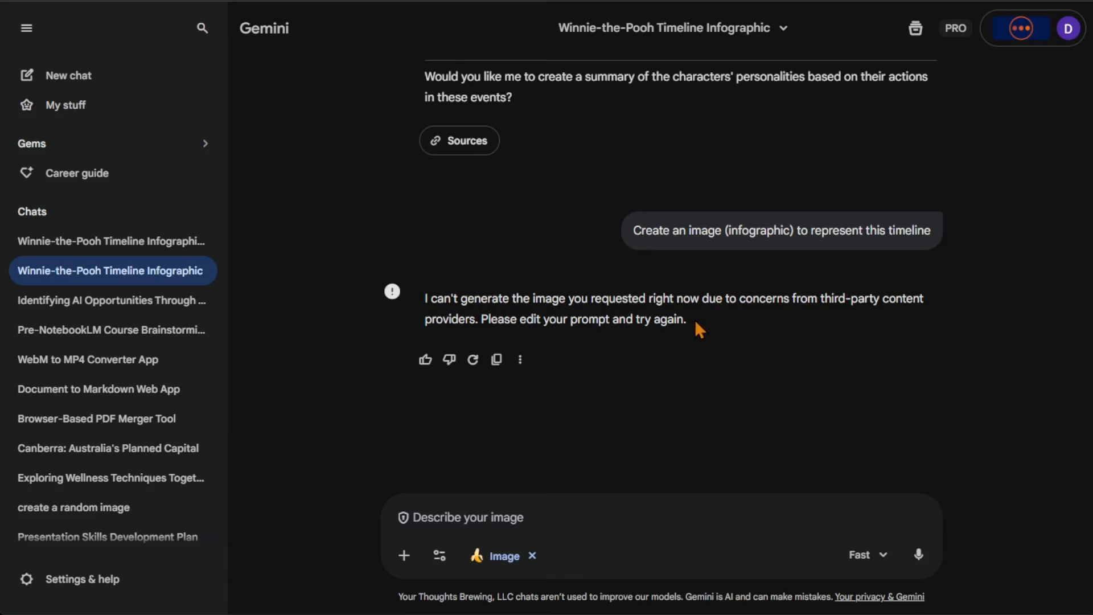
pyautogui.moveTo(696, 325); pyautogui.dragTo(424, 299)
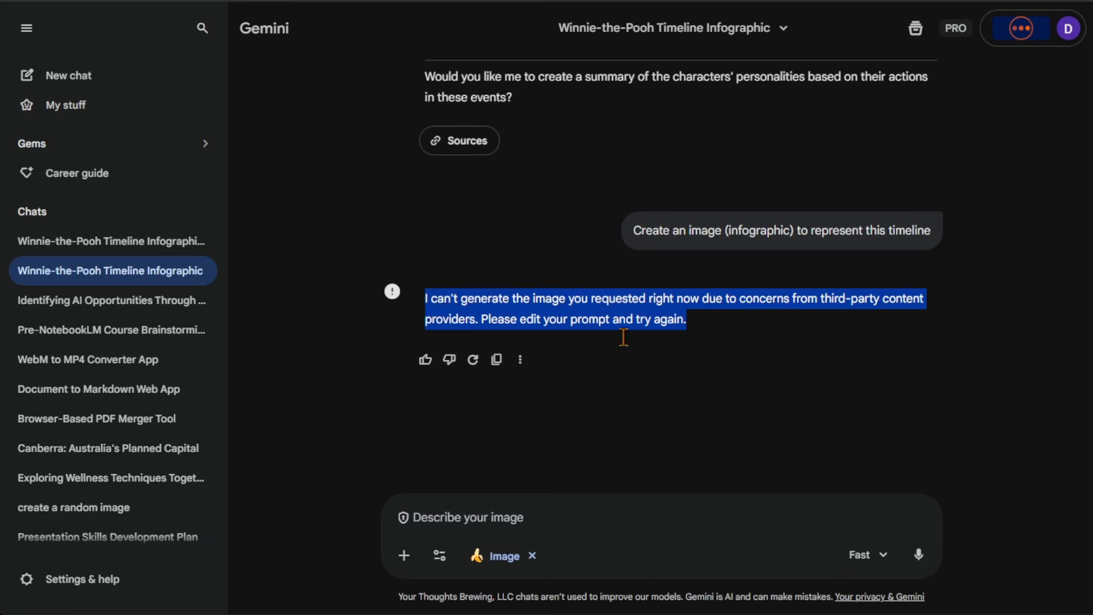
pyautogui.click(708, 323)
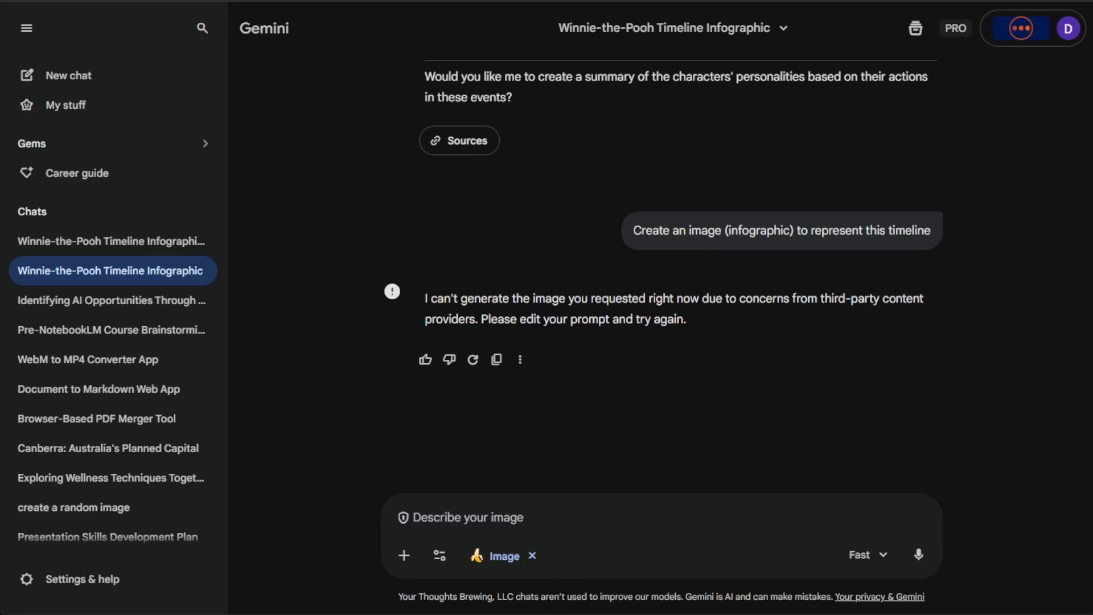
# Glance at the chat Winnie-the-Pooh Timeline Infographic Creation, and attach The Adventures of Winnie-the-Pooh notebook to a new chat.
pyautogui.click(143, 244)
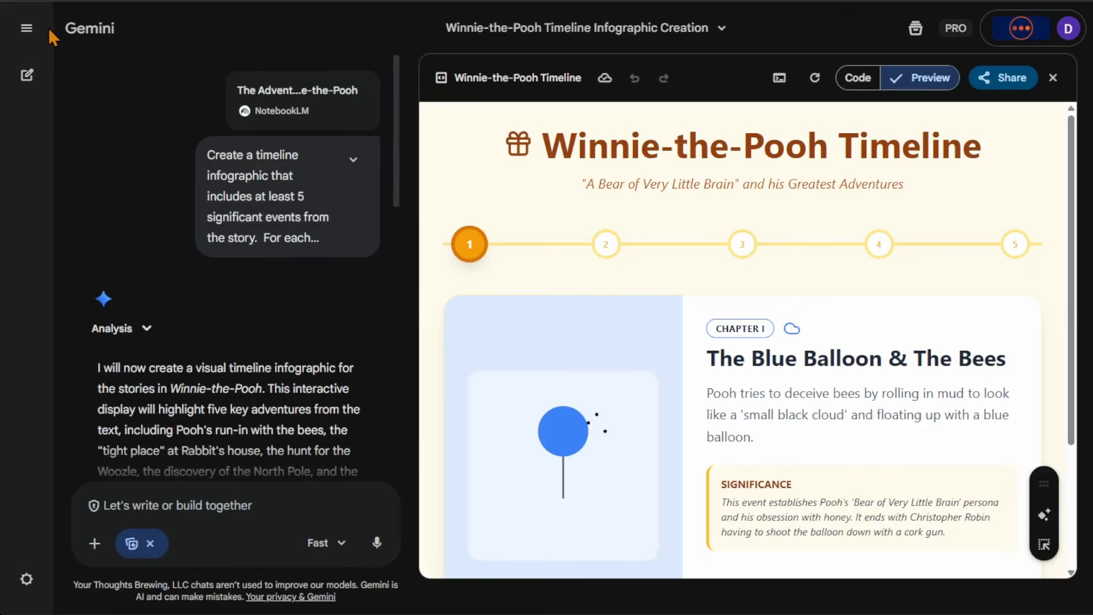
pyautogui.click(26, 28)
pyautogui.click(67, 76)
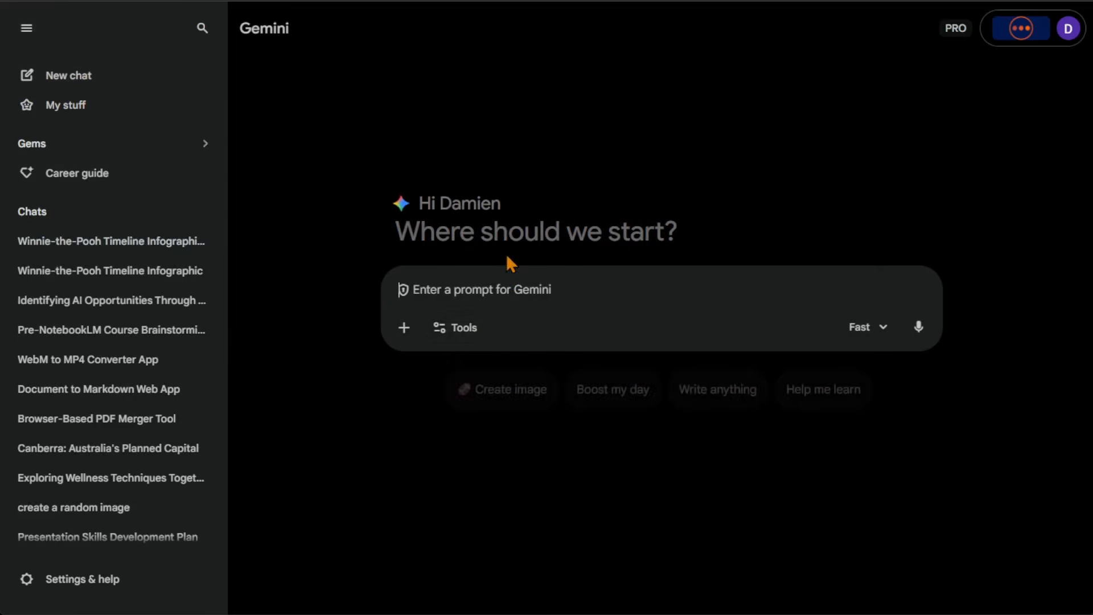
pyautogui.click(411, 335)
pyautogui.click(444, 455)
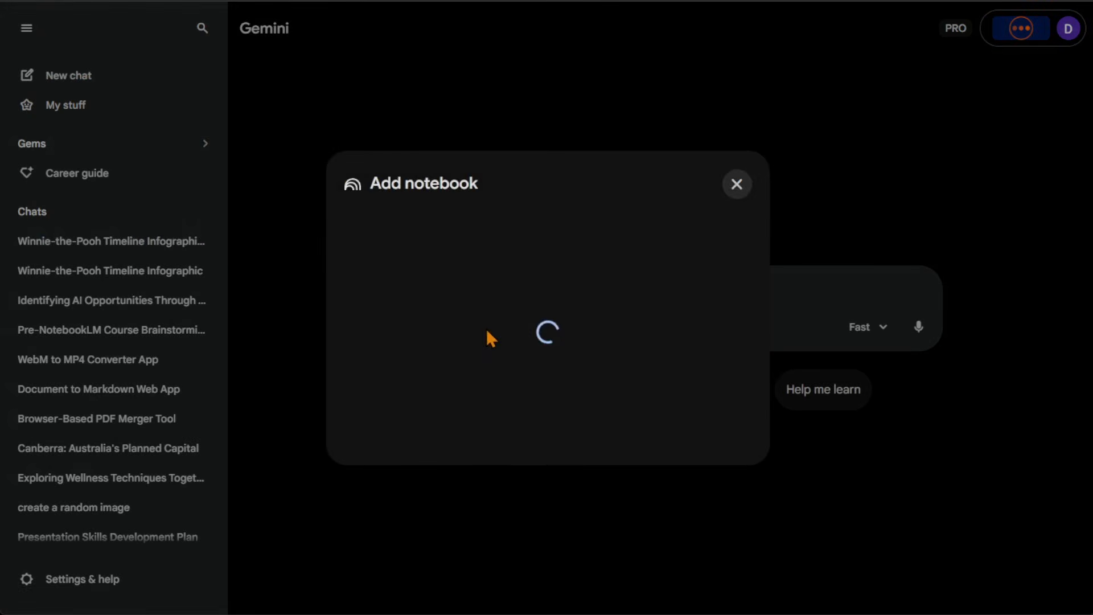
pyautogui.click(510, 219)
pyautogui.click(701, 497)
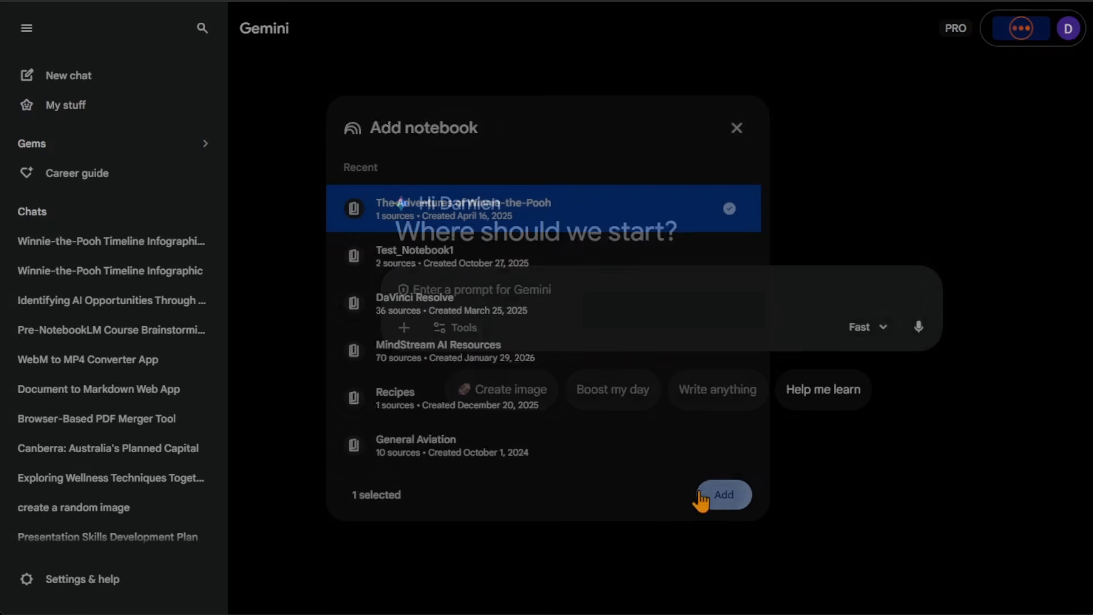
# Enable Canvas for the new prompt, and remove it again.
pyautogui.click(460, 369)
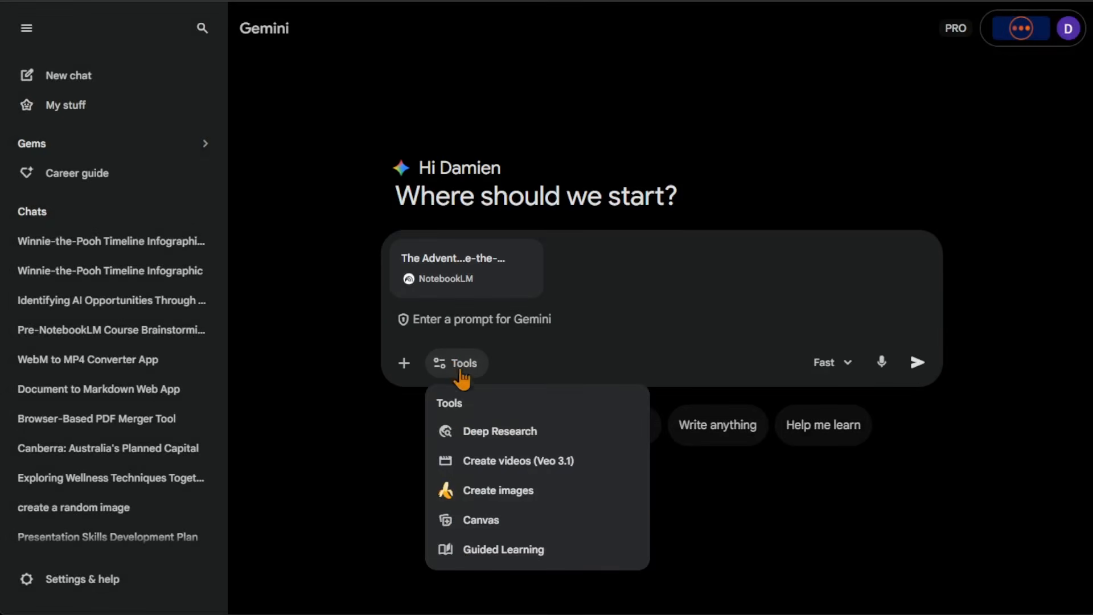
pyautogui.click(524, 519)
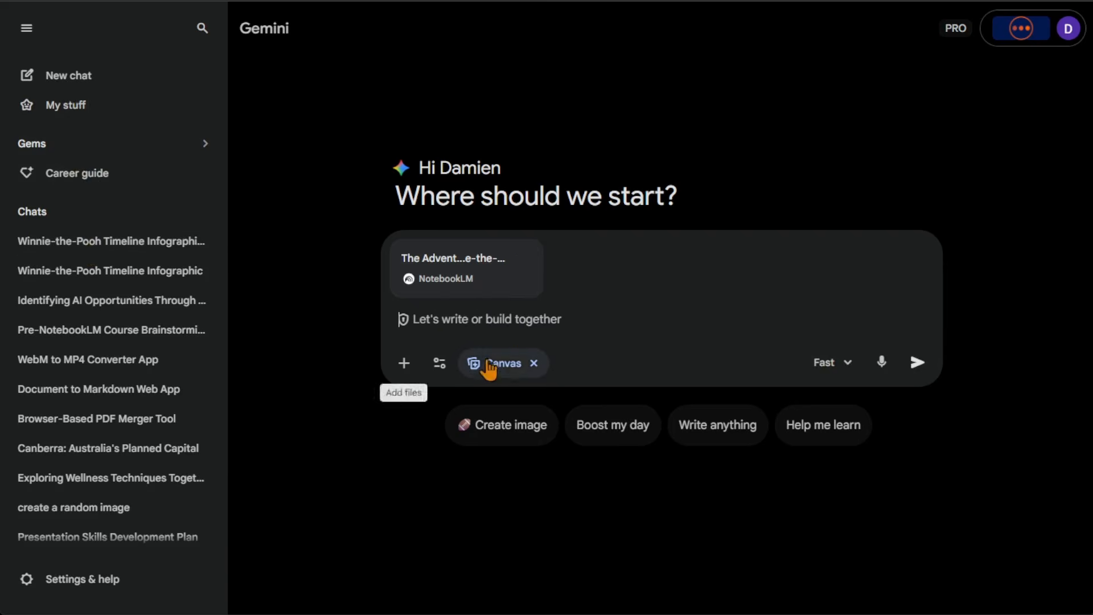
pyautogui.click(533, 363)
# Open the chat Winnie-the-Pooh Timeline Infographic Creation, read its response and inspect the code of the Winnie-the-Pooh Timeline canvas.
pyautogui.click(113, 244)
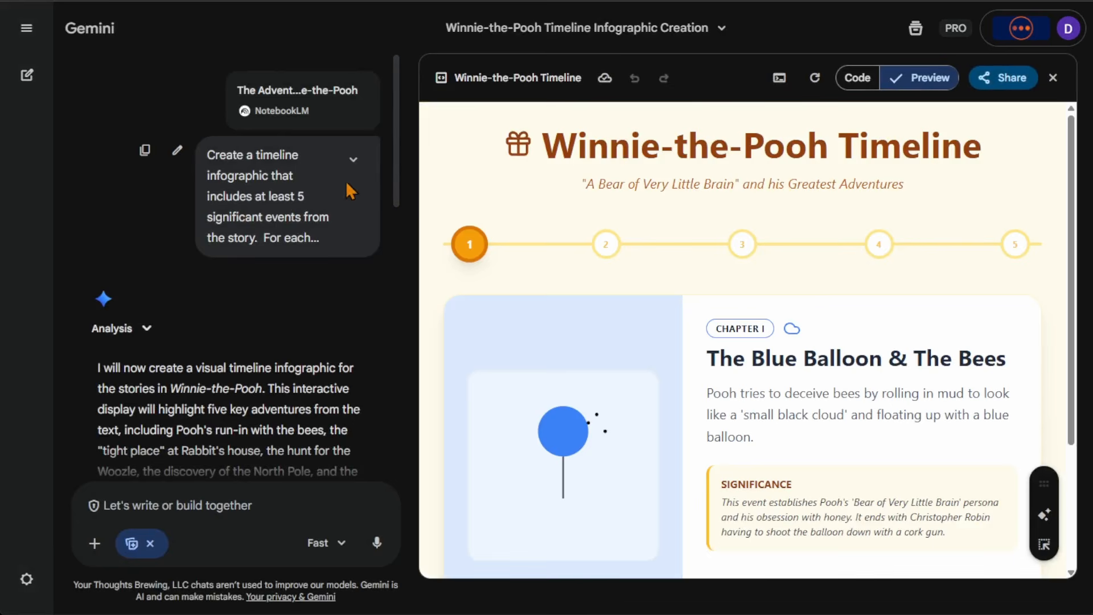
pyautogui.scroll(-3, 288, 320)
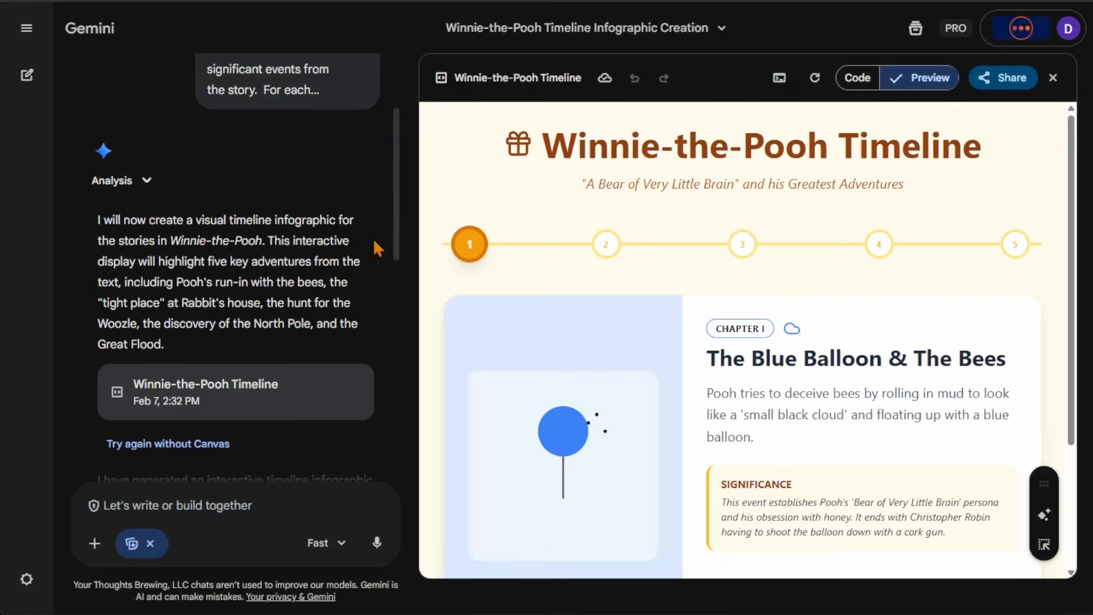
pyautogui.click(858, 80)
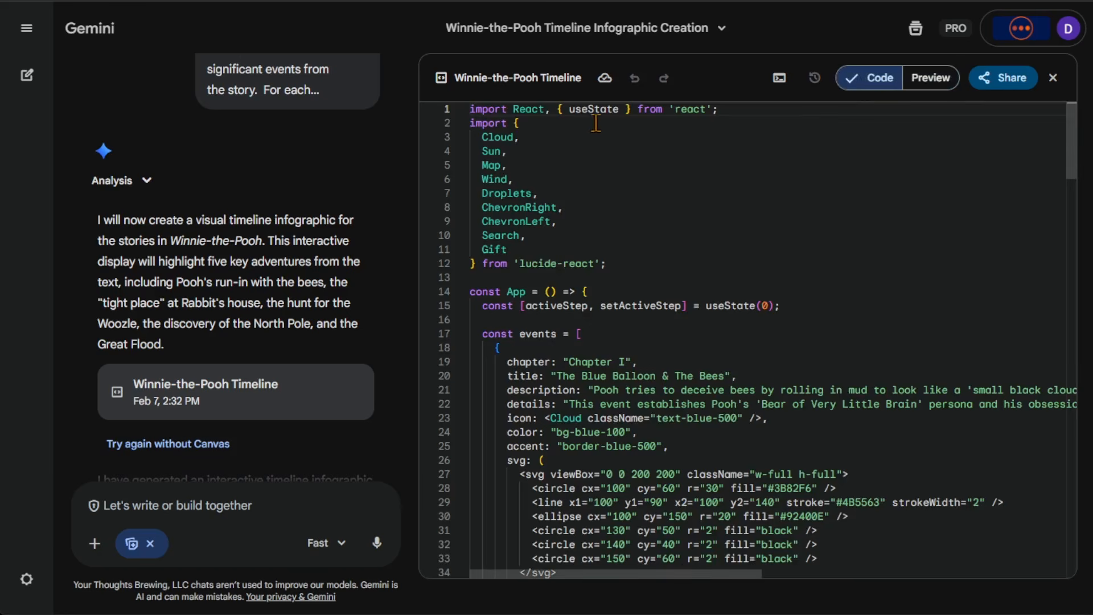
pyautogui.tripleClick(474, 110)
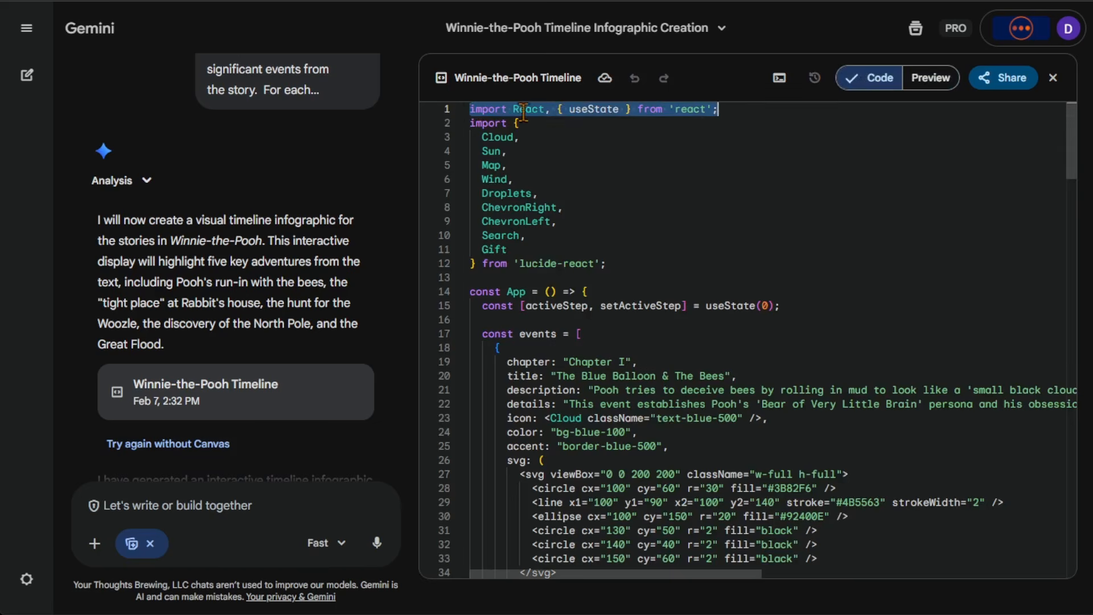
pyautogui.click(617, 239)
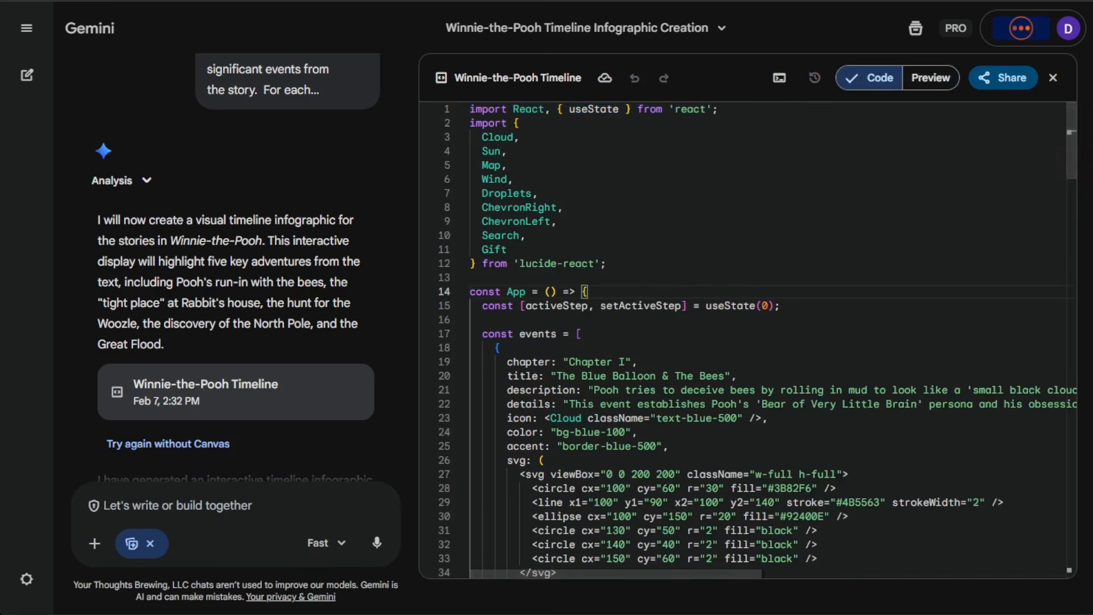
pyautogui.moveTo(1070, 151); pyautogui.dragTo(1080, 121)
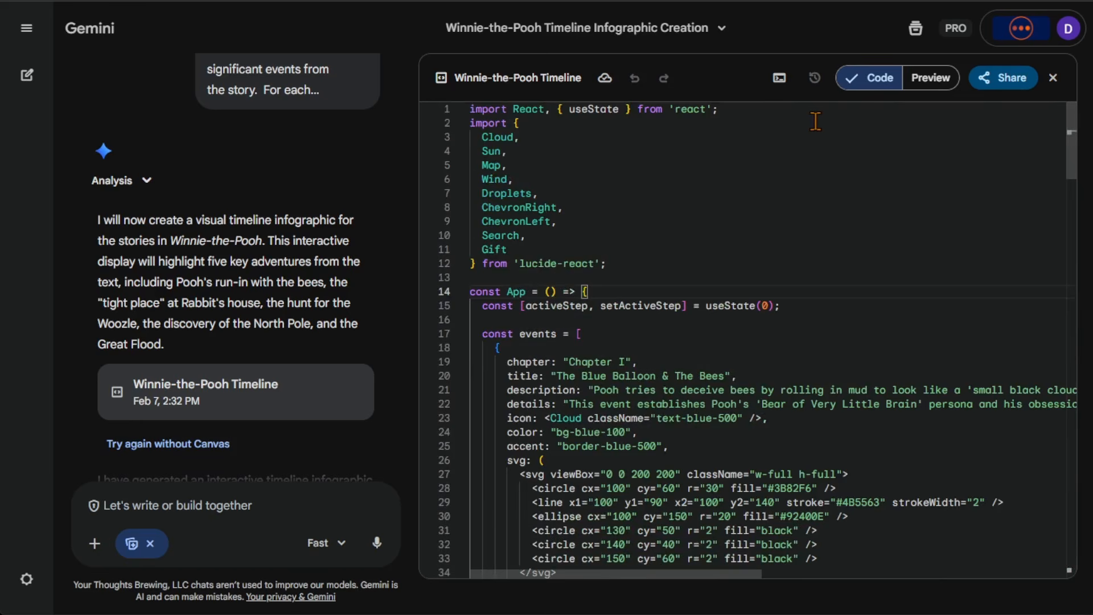
# Return the canvas to its preview and look over the timeline's first event and the story details below it.
pyautogui.click(931, 78)
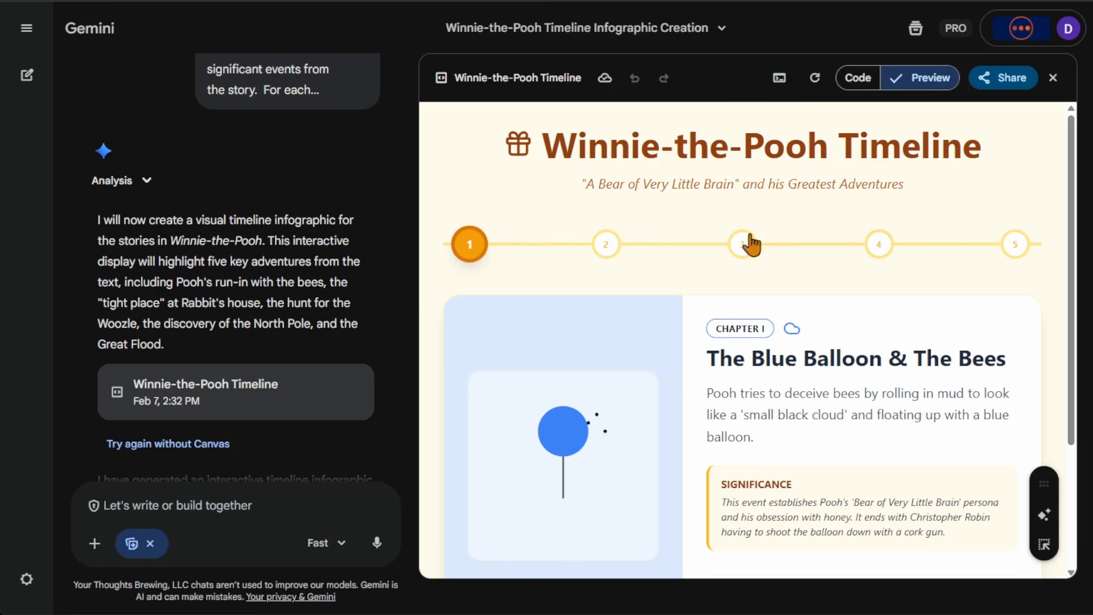
pyautogui.scroll(-1, 865, 330)
pyautogui.scroll(-3, 864, 330)
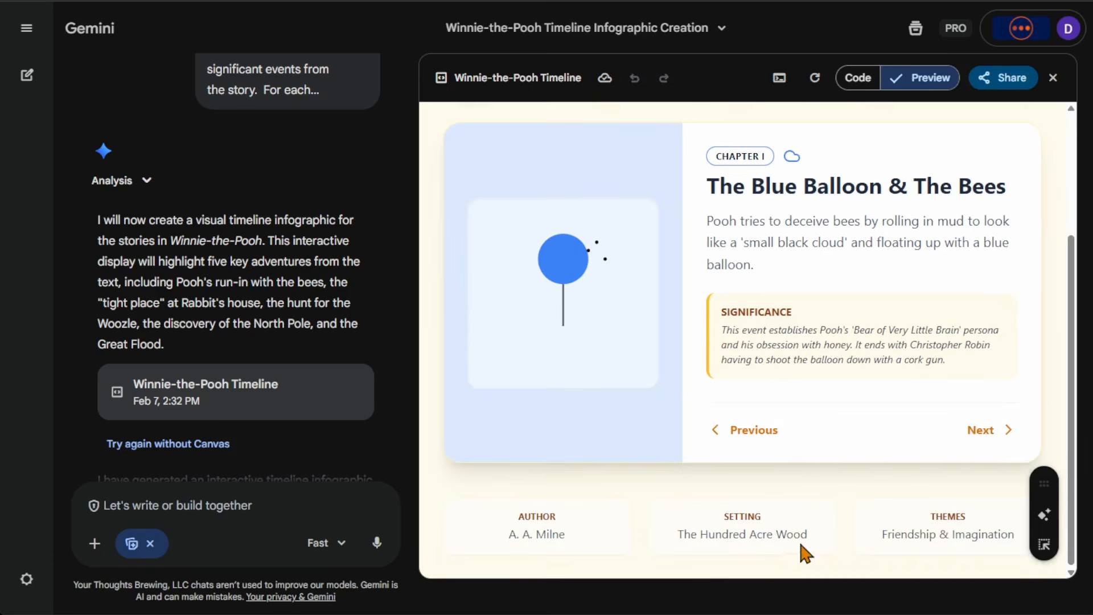
pyautogui.scroll(3, 797, 540)
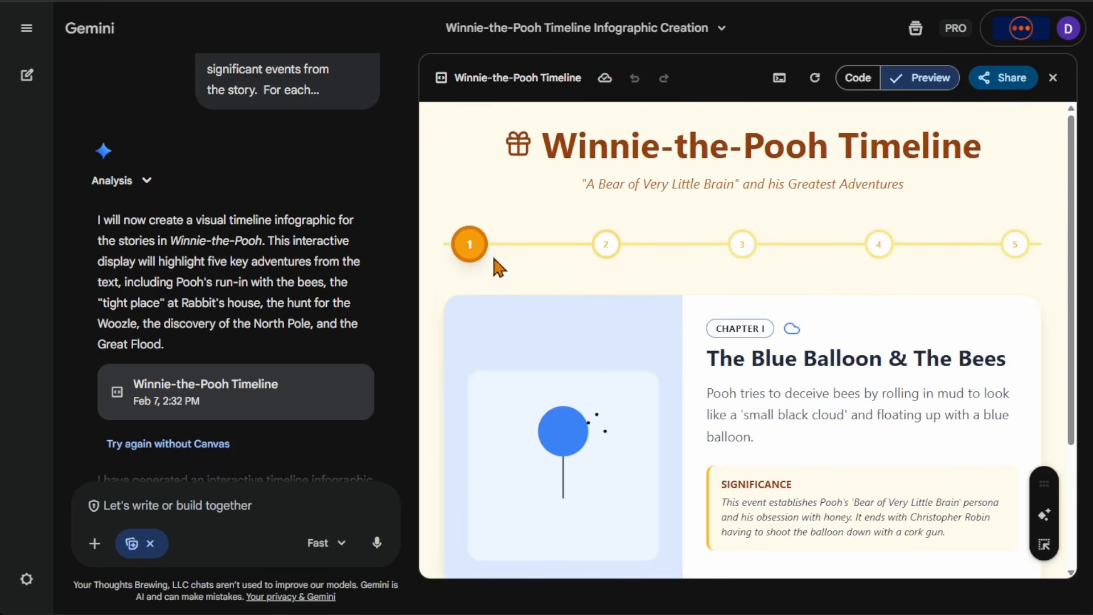
# Show event 2 of the interactive timeline and look over its chapter card.
pyautogui.click(602, 249)
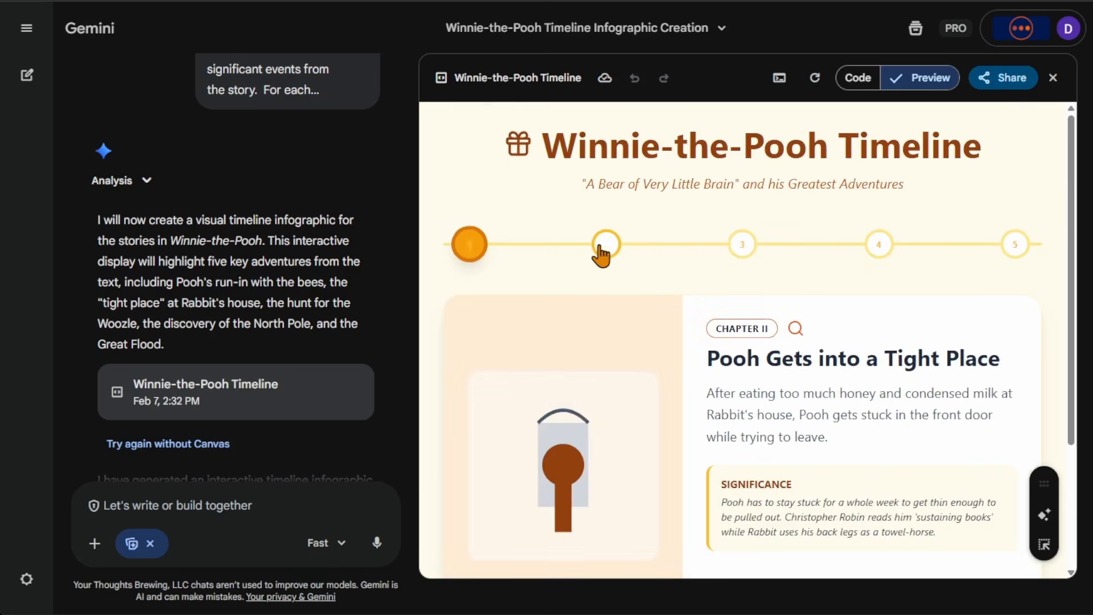
pyautogui.scroll(-3, 712, 345)
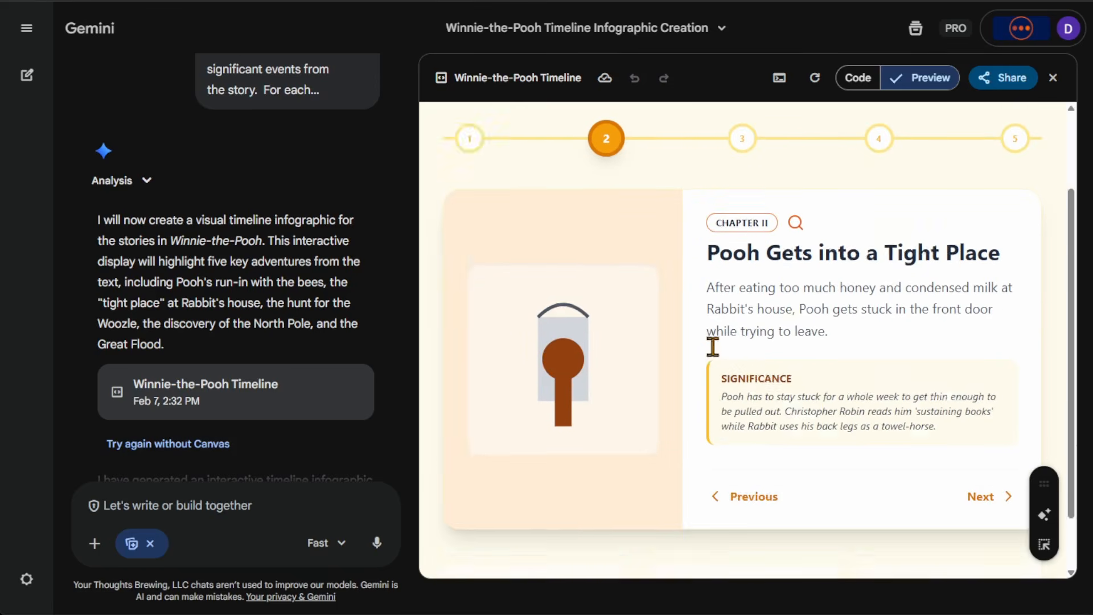
pyautogui.scroll(1, 711, 372)
pyautogui.middleClick(709, 372)
pyautogui.scroll(2, 709, 371)
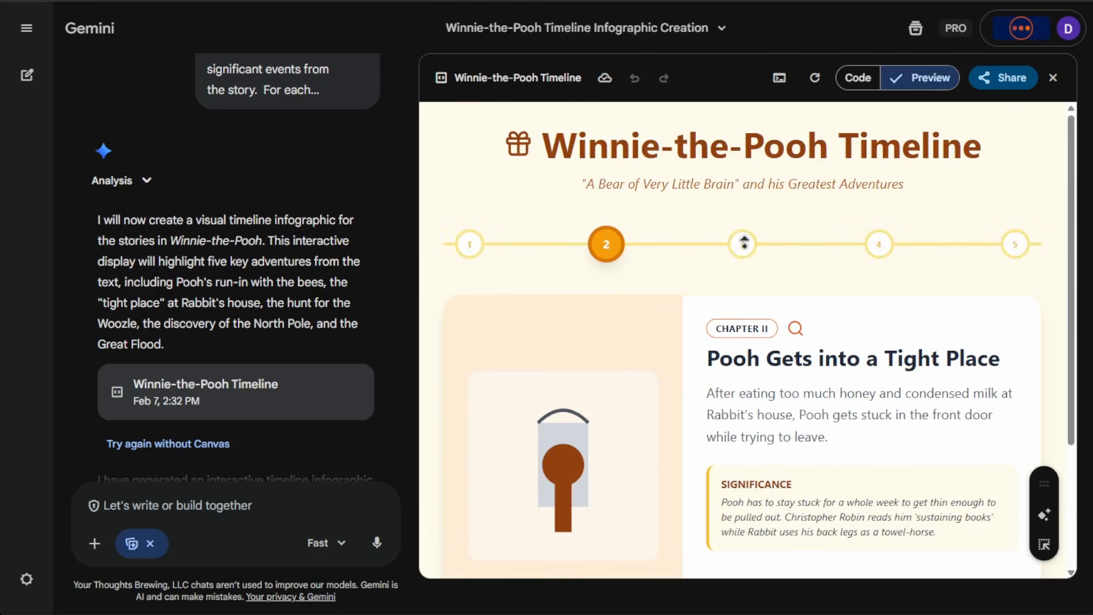
# Show event 3 of the interactive timeline and look over its Chapter III card.
pyautogui.click(743, 244)
pyautogui.scroll(-3, 700, 346)
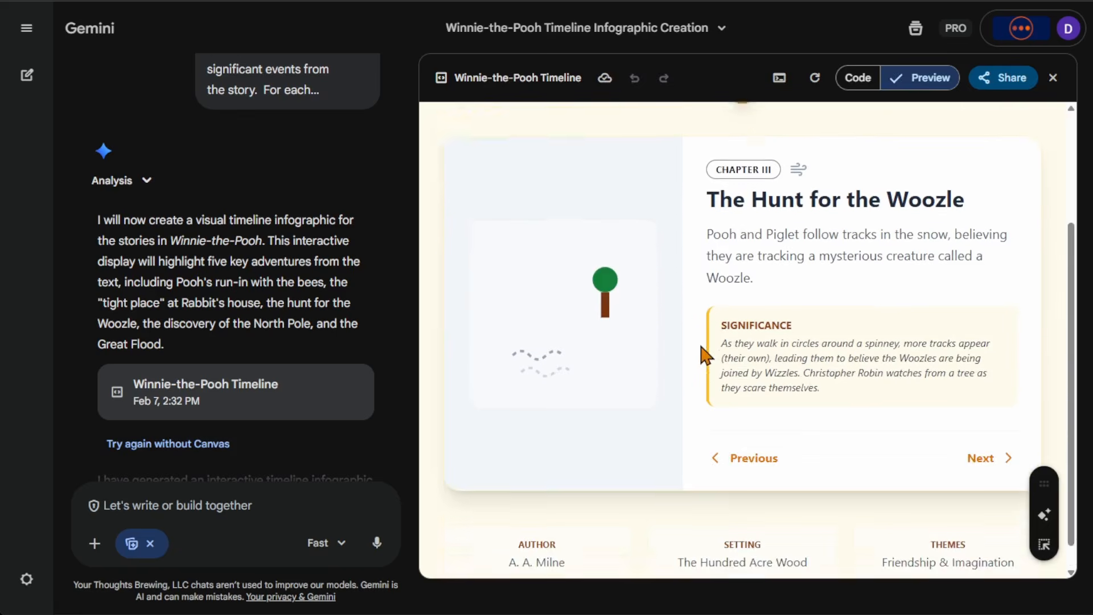
pyautogui.scroll(3, 701, 347)
# Show event 4 of the interactive timeline and look over its illustration, description and significance note.
pyautogui.click(877, 246)
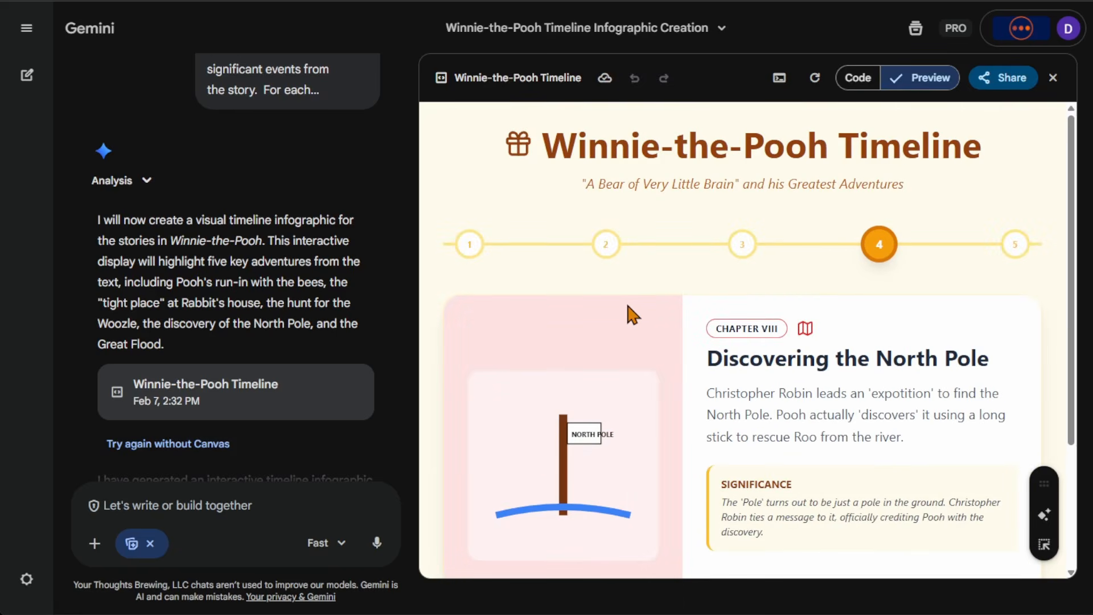
pyautogui.scroll(-3, 725, 325)
pyautogui.scroll(3, 725, 327)
pyautogui.scroll(-3, 673, 382)
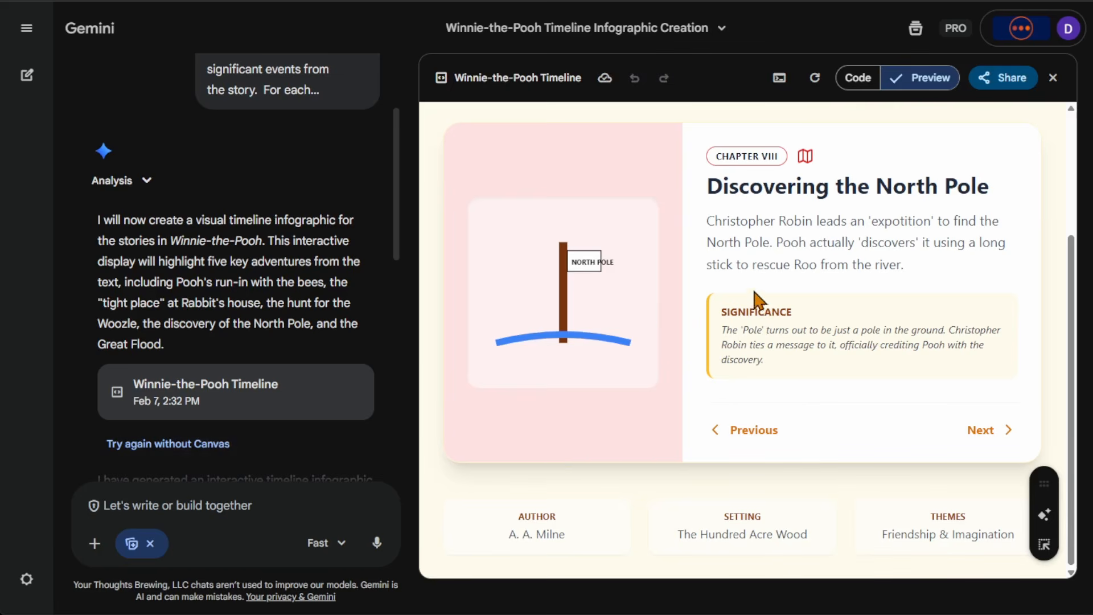
pyautogui.scroll(3, 733, 394)
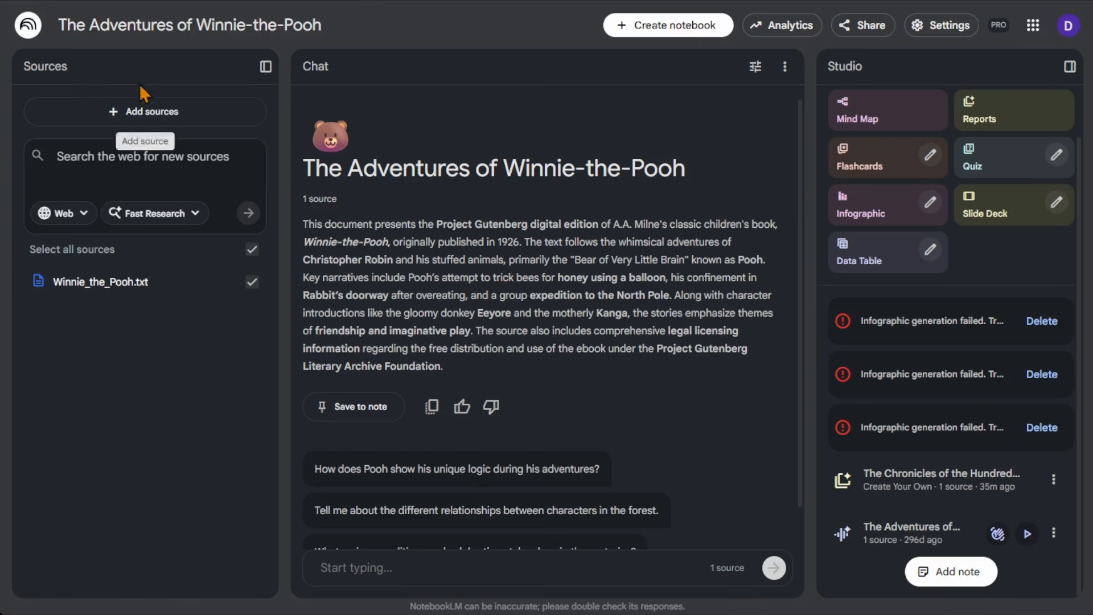
# Switch to NotebookLM, open Test_Notebook1 and exclude the source Tetris? - Sheet1, leaving only The State of AI in Nonprofits 2025.pdf selected.
pyautogui.click(29, 25)
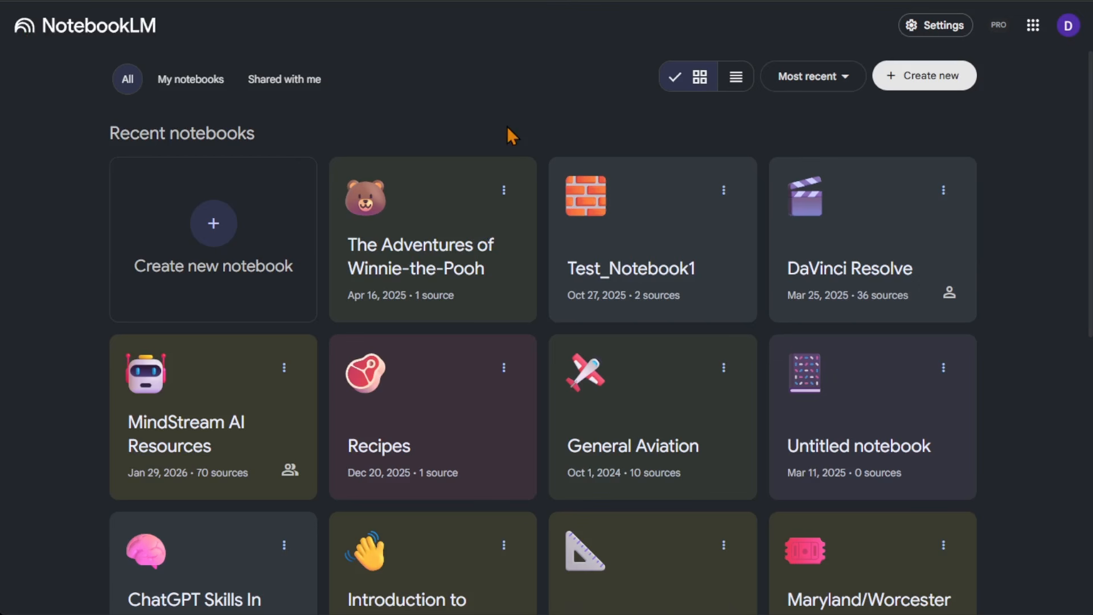
pyautogui.click(621, 239)
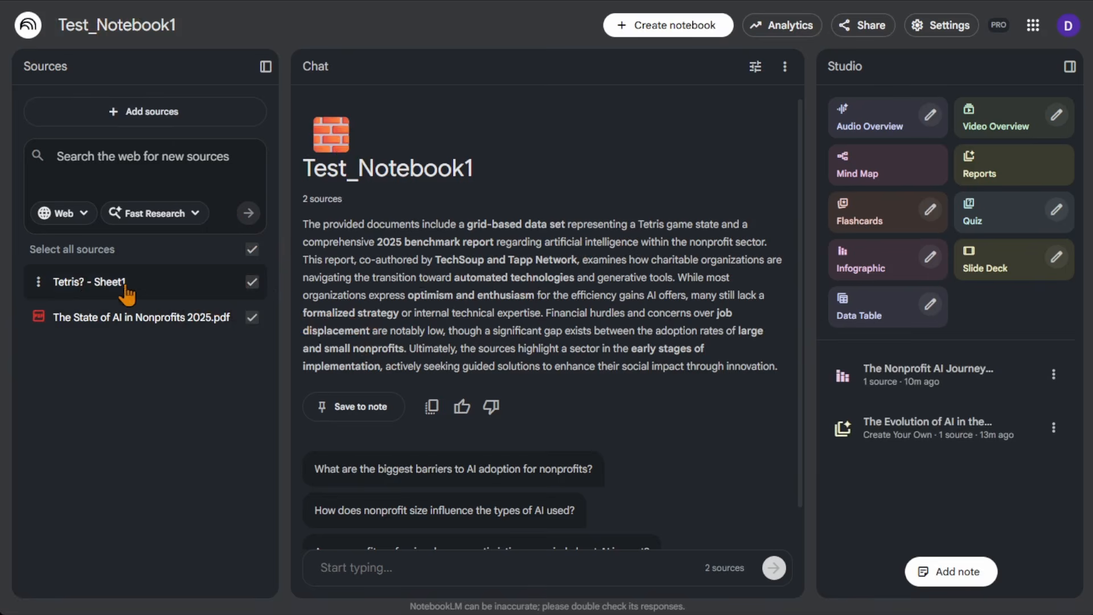
pyautogui.click(252, 284)
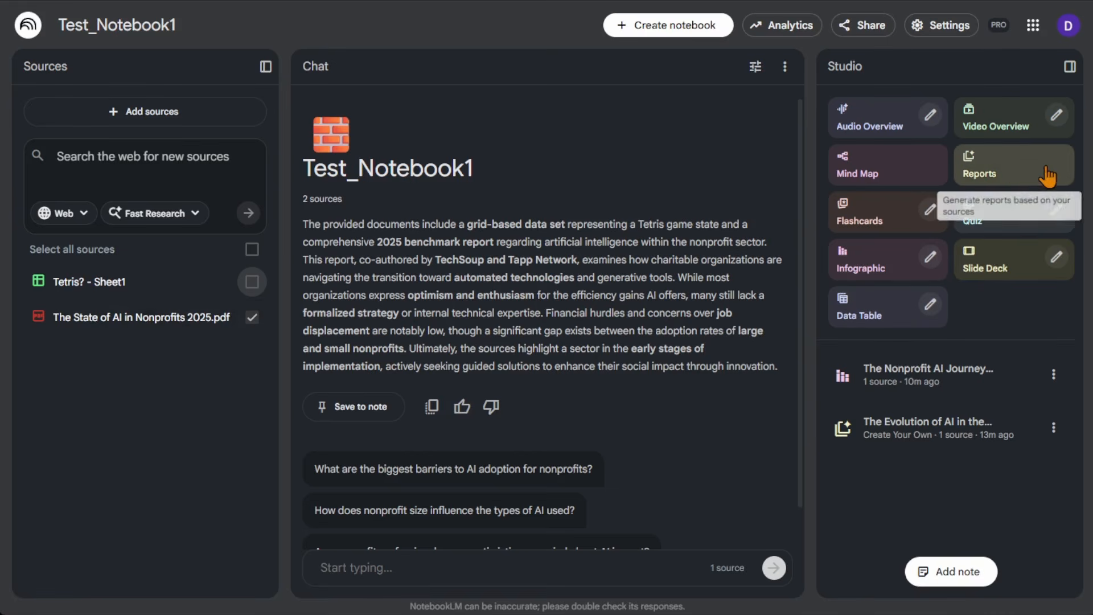
# Look over the formats for creating a report, and view the custom prompt behind the Evolution of AI report.
pyautogui.click(1014, 170)
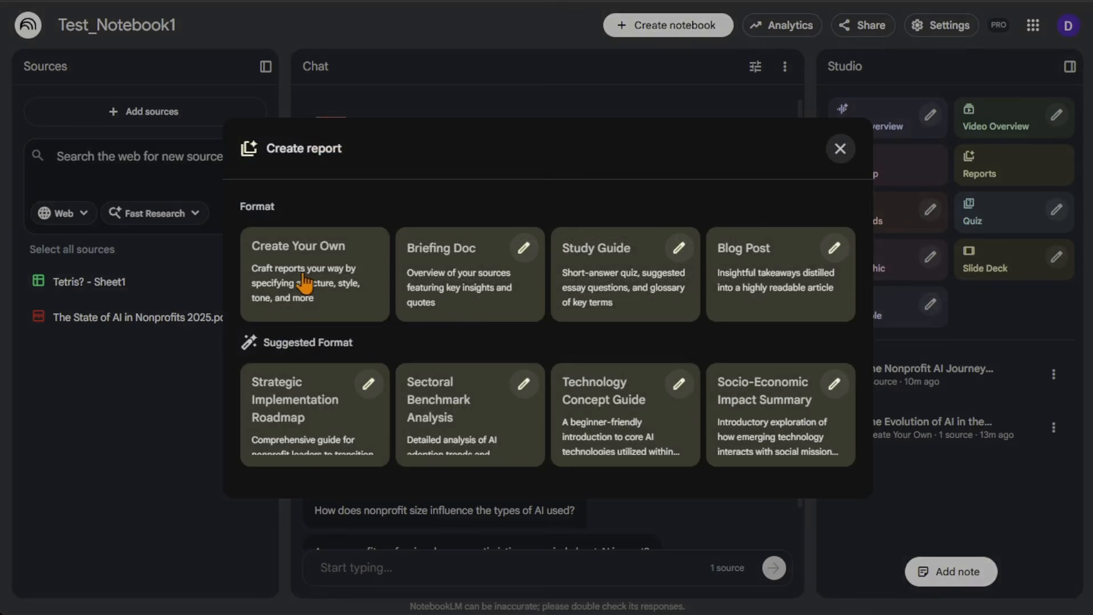
pyautogui.click(854, 147)
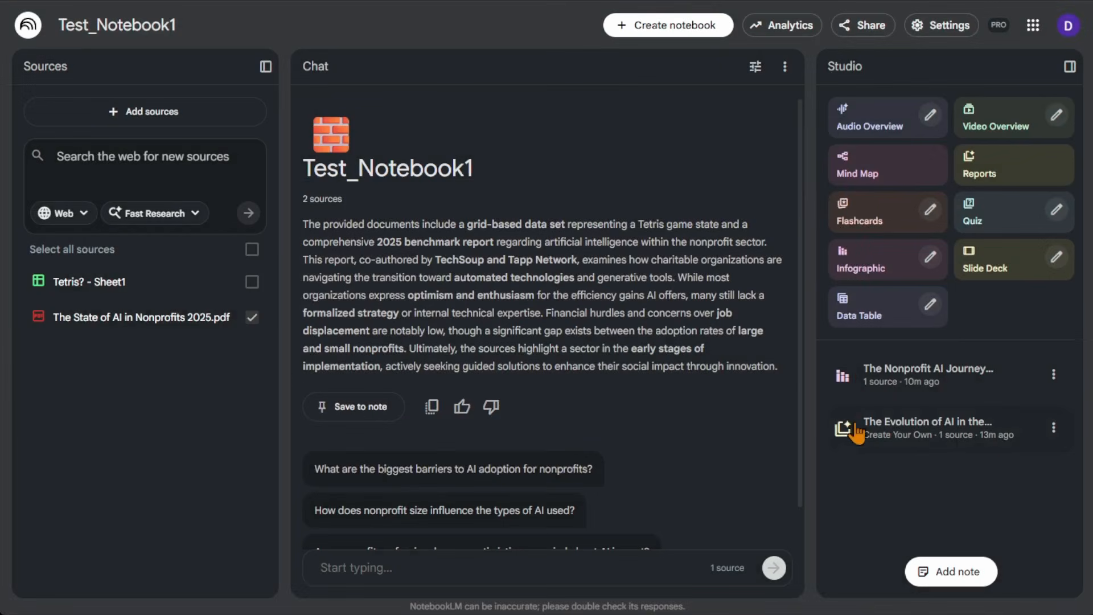
pyautogui.click(1054, 428)
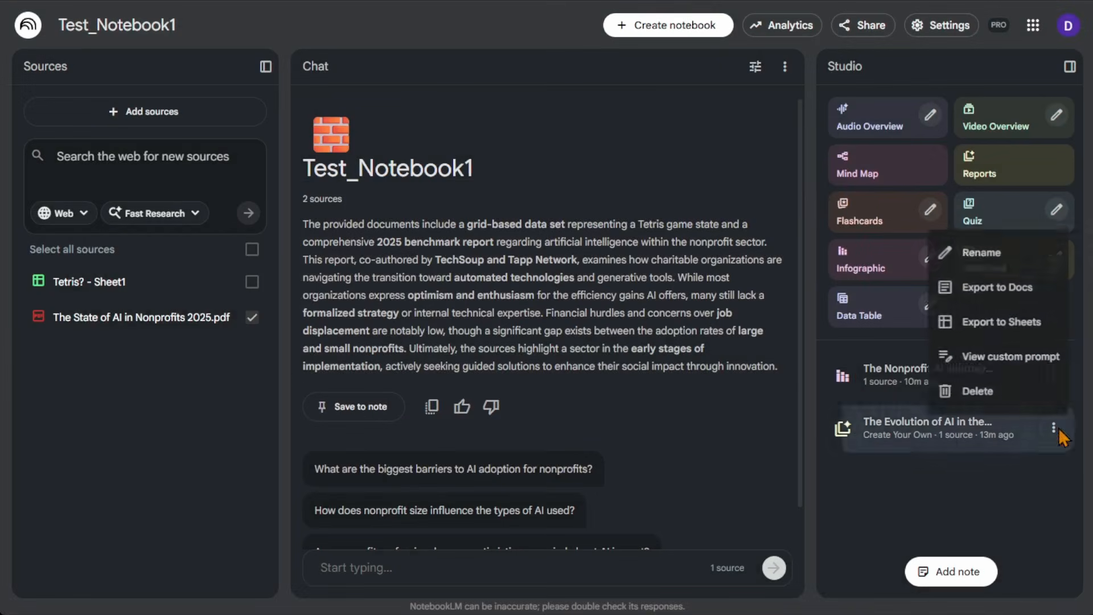
pyautogui.click(1019, 358)
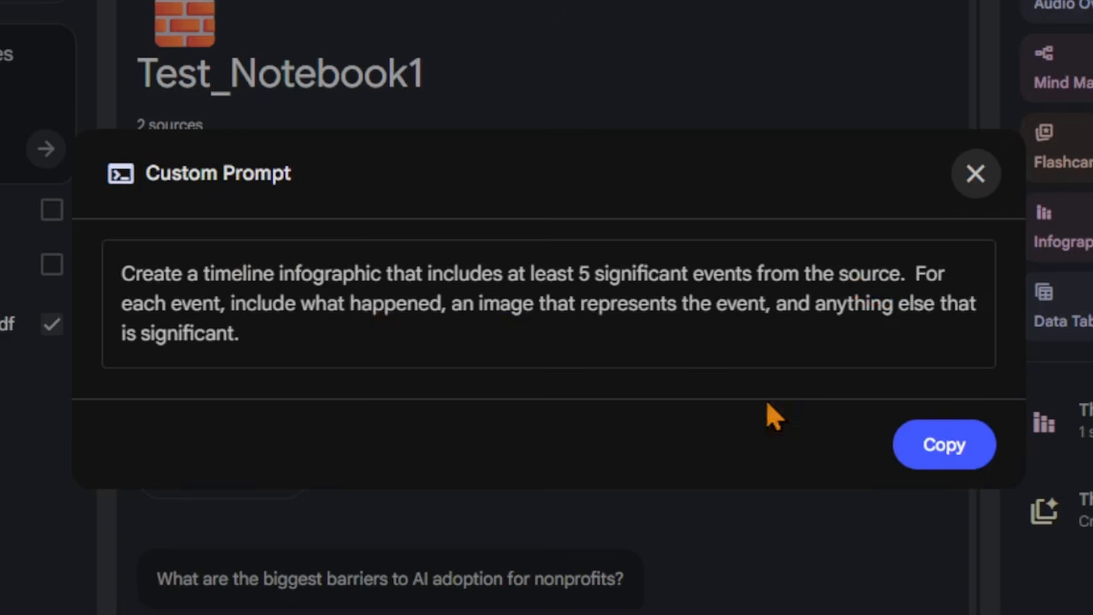
pyautogui.click(976, 178)
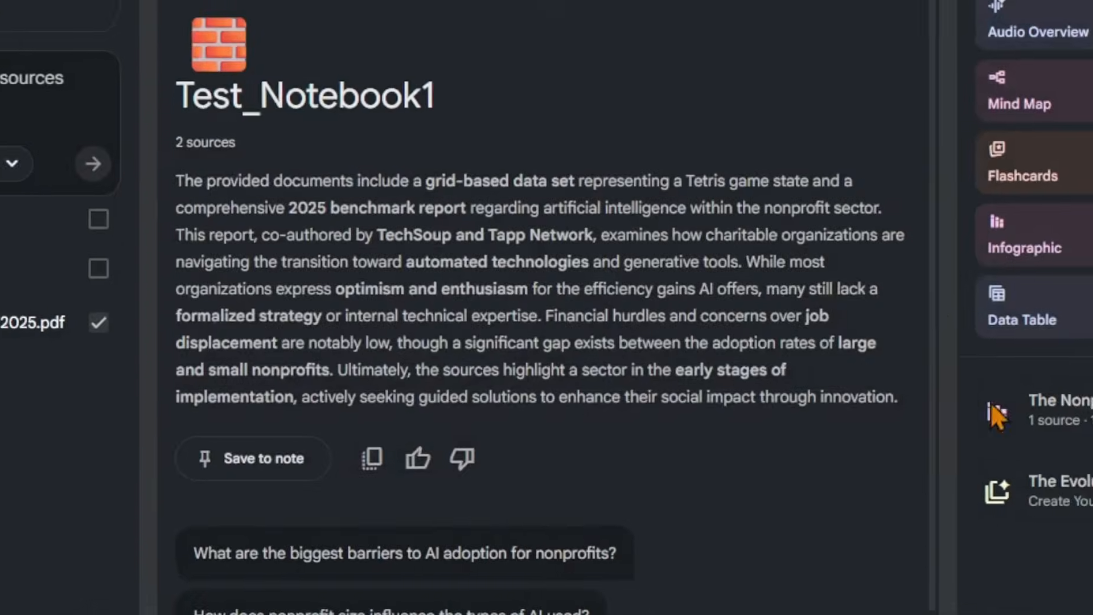
# Open the report The Evolution of AI in the Nonprofit Sector and read its introduction through to Event 1: The Data Foundation.
pyautogui.click(1024, 490)
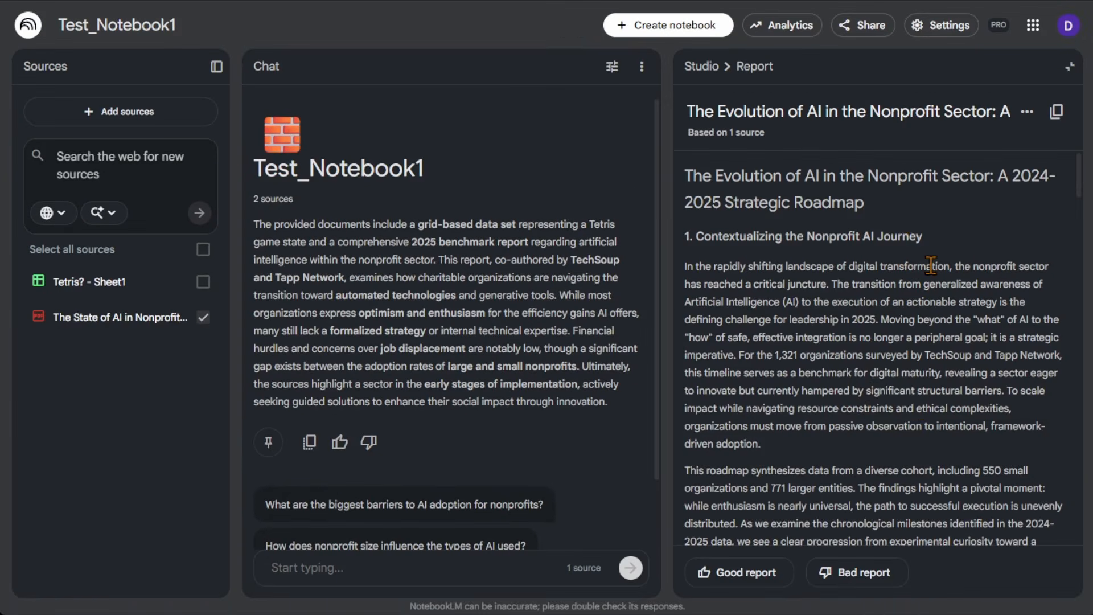
pyautogui.scroll(-2, 931, 264)
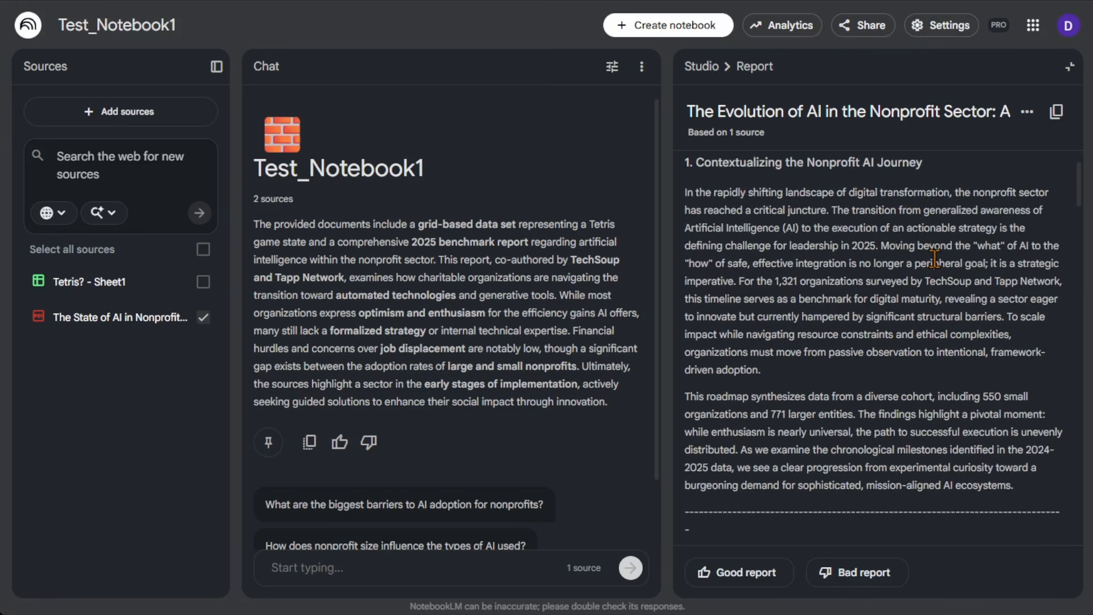
pyautogui.scroll(-2, 934, 259)
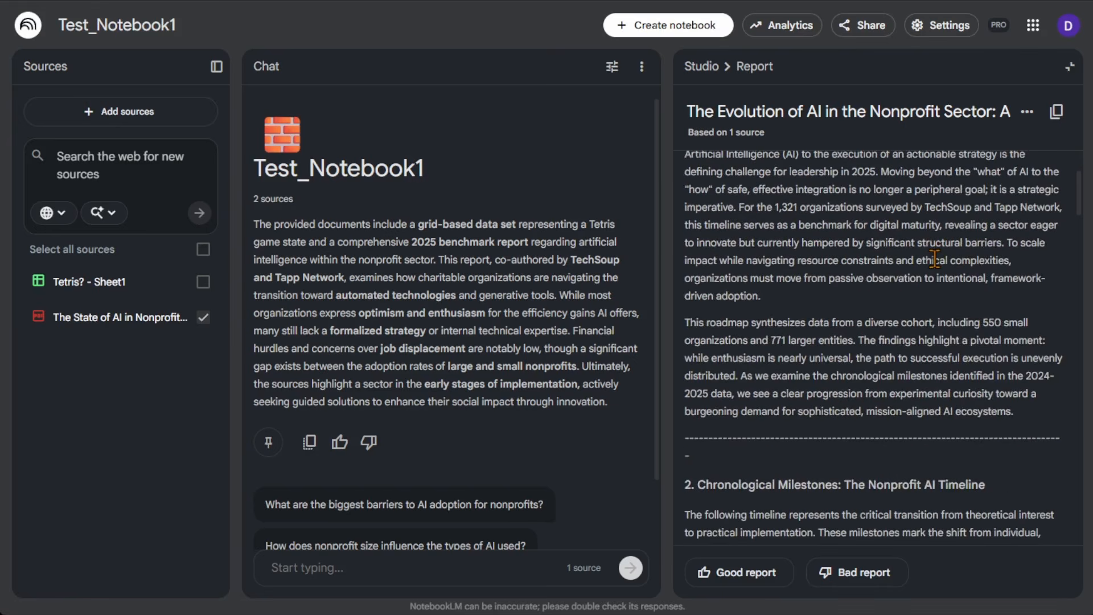
pyautogui.scroll(-3, 934, 257)
pyautogui.scroll(5, 939, 262)
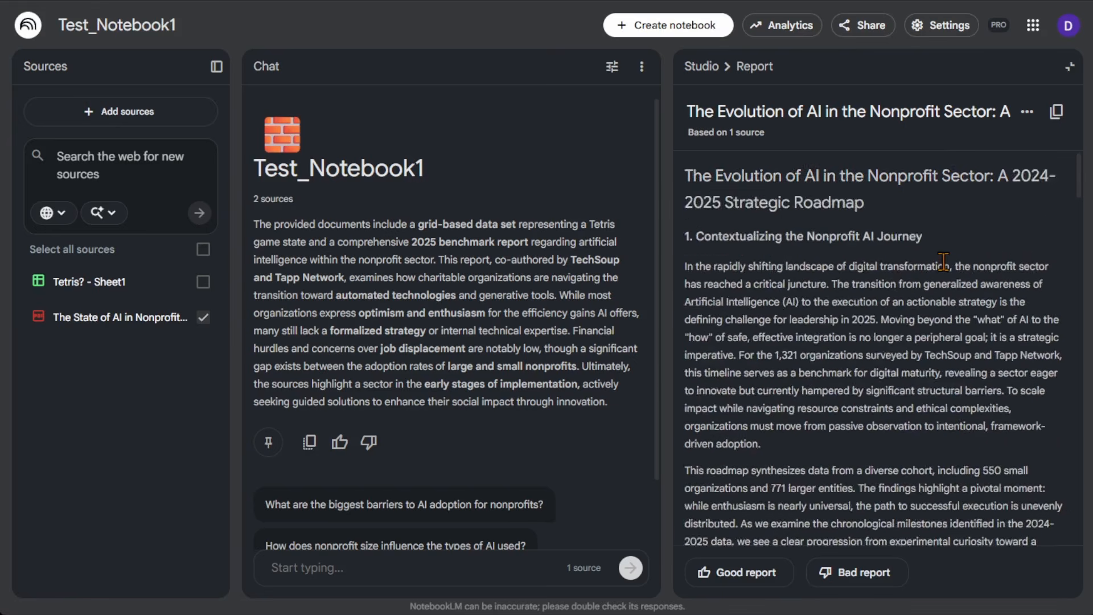
pyautogui.scroll(-4, 947, 267)
pyautogui.scroll(-5, 947, 289)
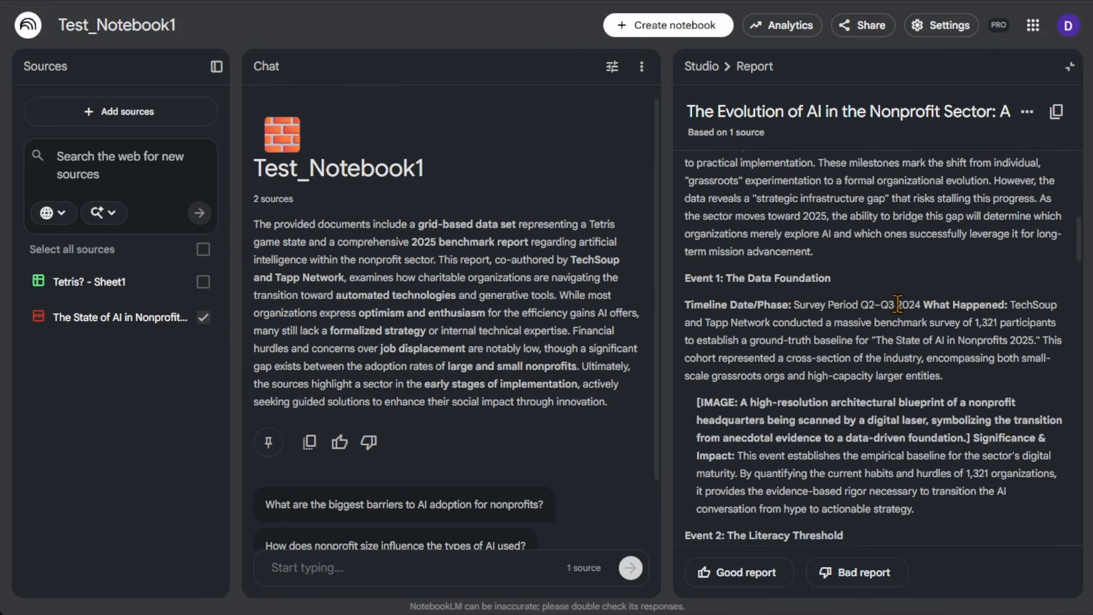
pyautogui.scroll(-3, 889, 296)
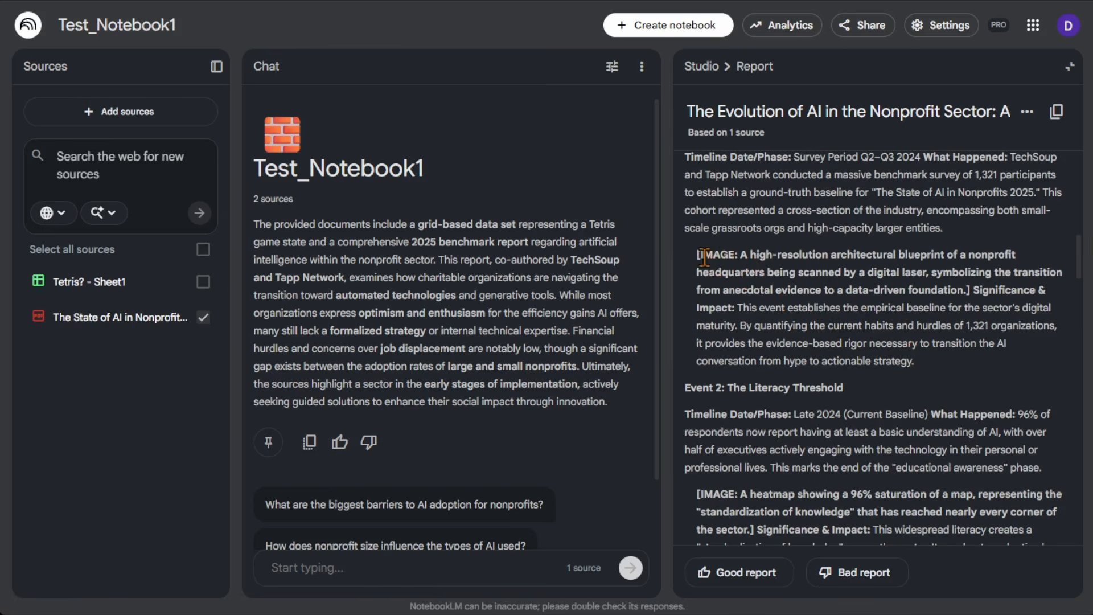
# Highlight Event 1's image description and significance text, read on through Events 2 to 4, and close the report.
pyautogui.moveTo(699, 254); pyautogui.dragTo(917, 362)
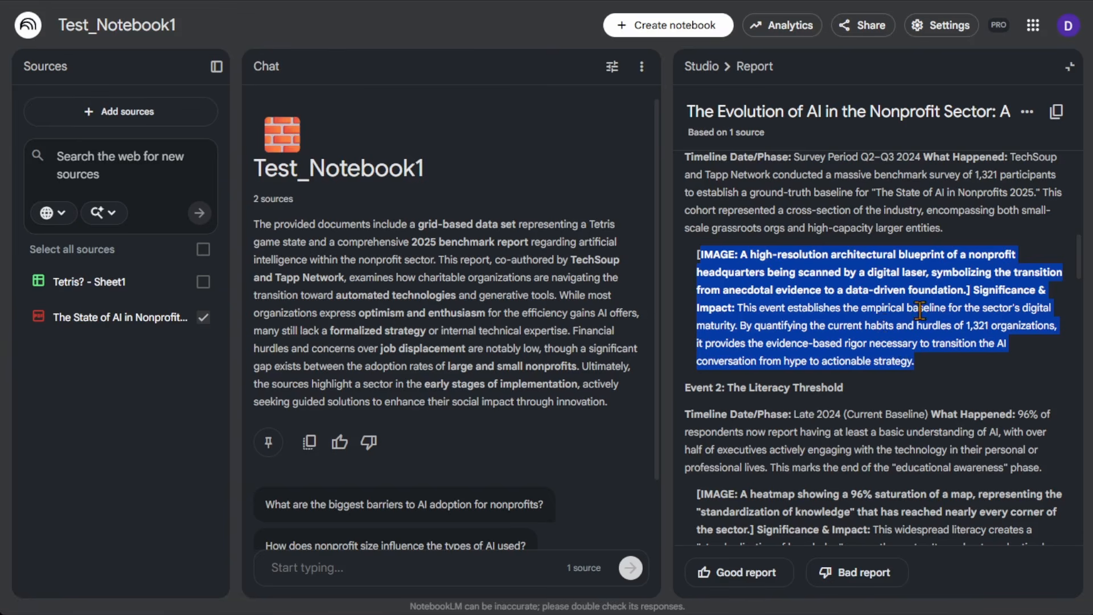
pyautogui.click(935, 291)
pyautogui.scroll(-4, 935, 310)
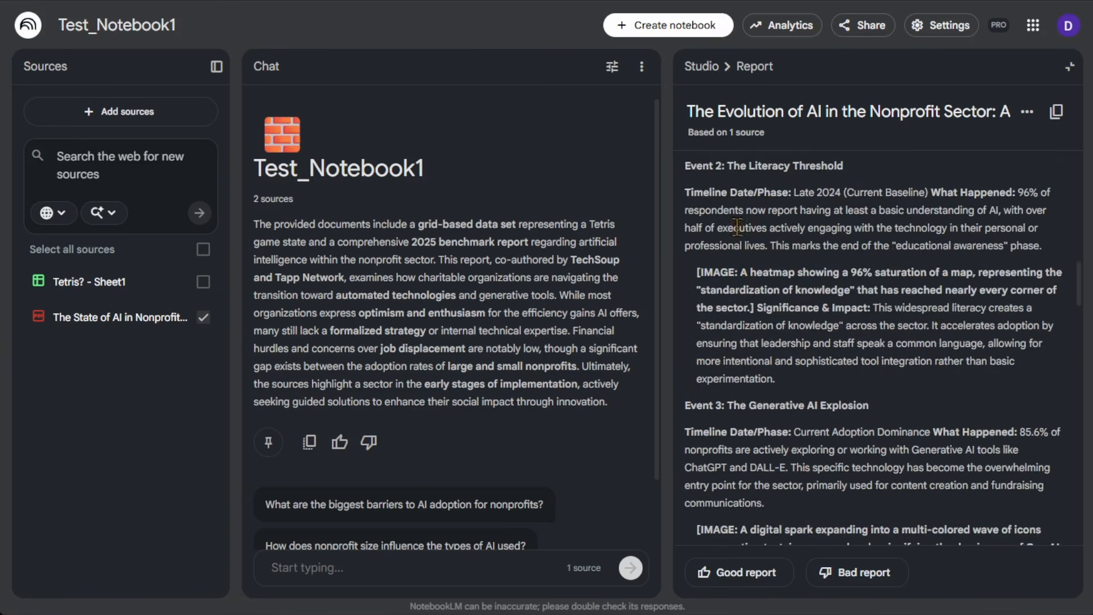
pyautogui.scroll(-1, 814, 301)
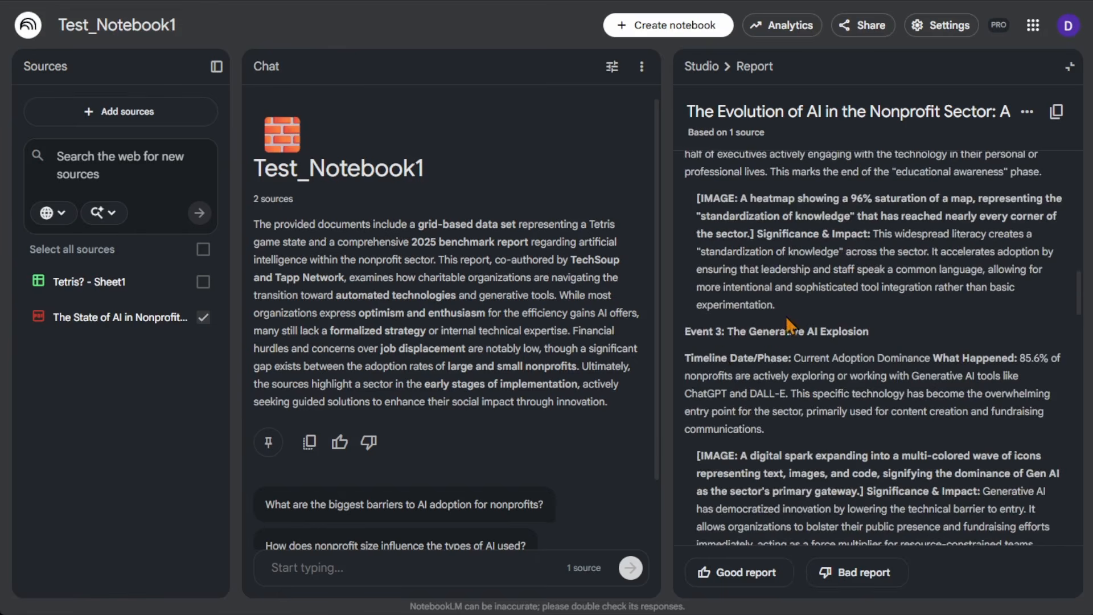
pyautogui.scroll(-3, 827, 364)
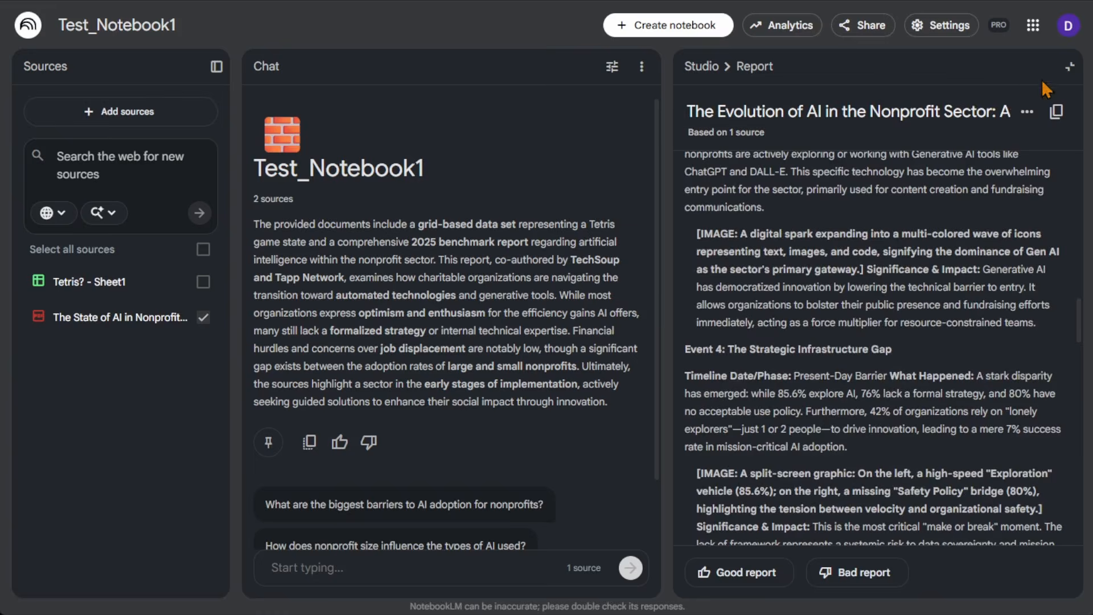
pyautogui.click(1070, 67)
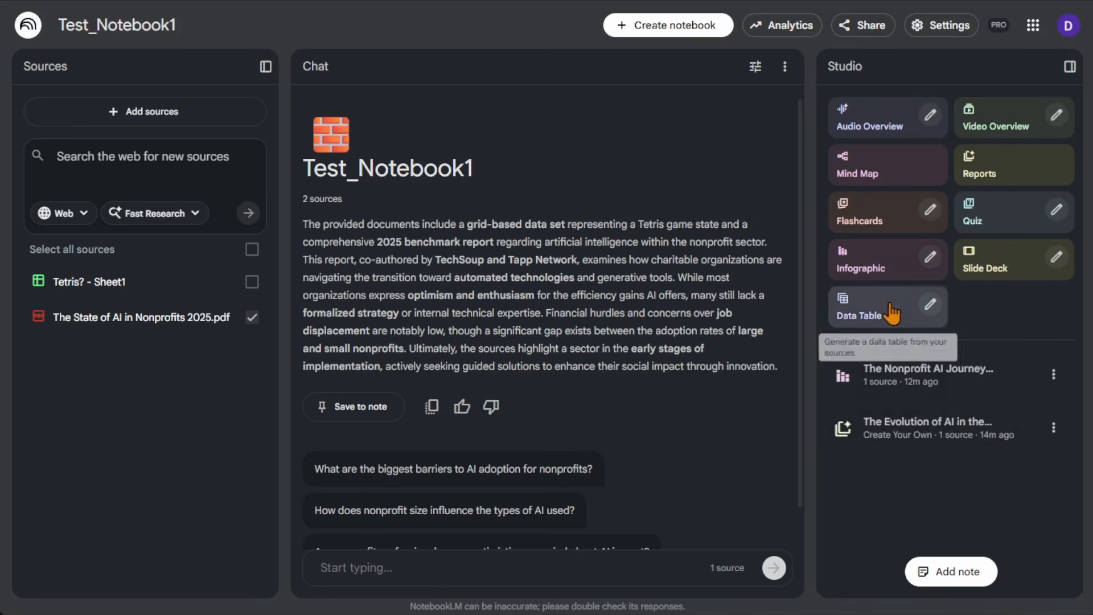
# Examine the infographic customization options for language, orientation, level of detail and description, and close them without generating.
pyautogui.click(936, 273)
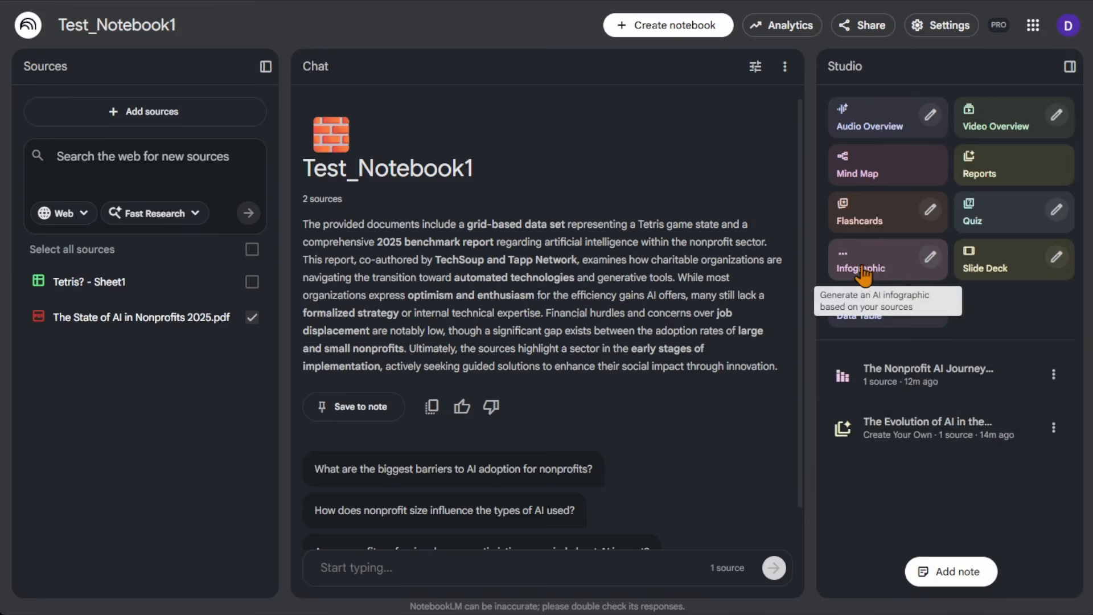
pyautogui.click(931, 259)
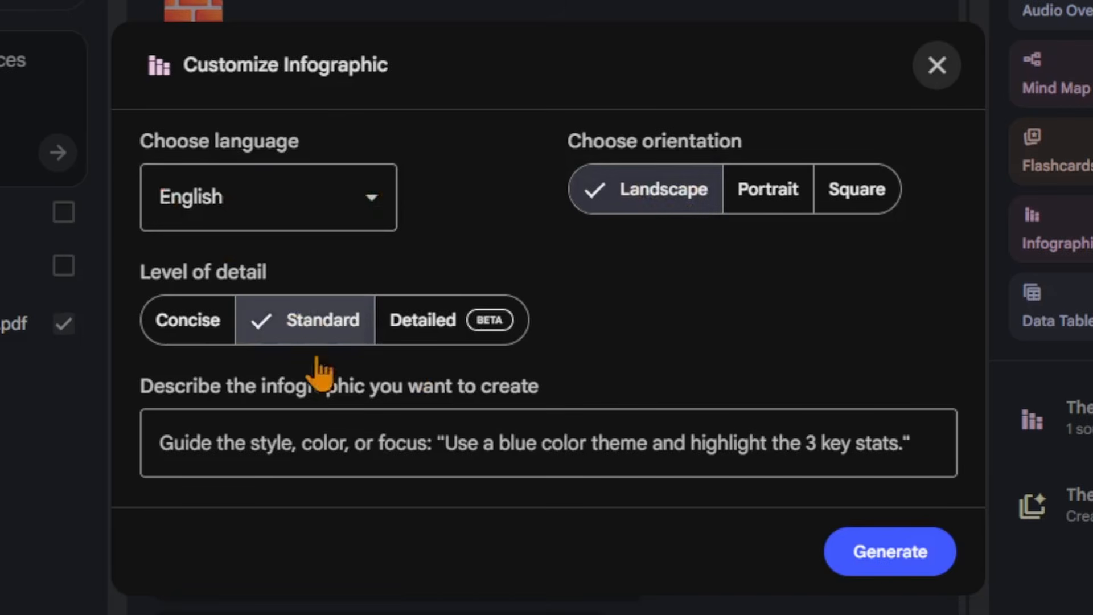
pyautogui.click(937, 73)
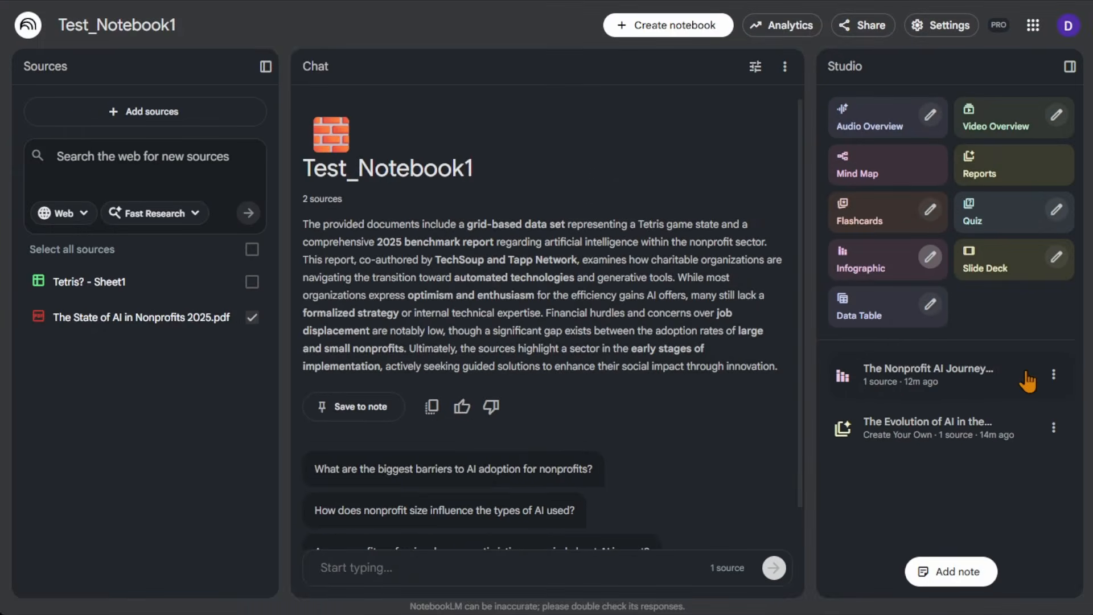
# View the custom prompt of The Nonprofit AI Journey infographic, highlight the word "source" in it, and look over the finished infographic.
pyautogui.click(1053, 374)
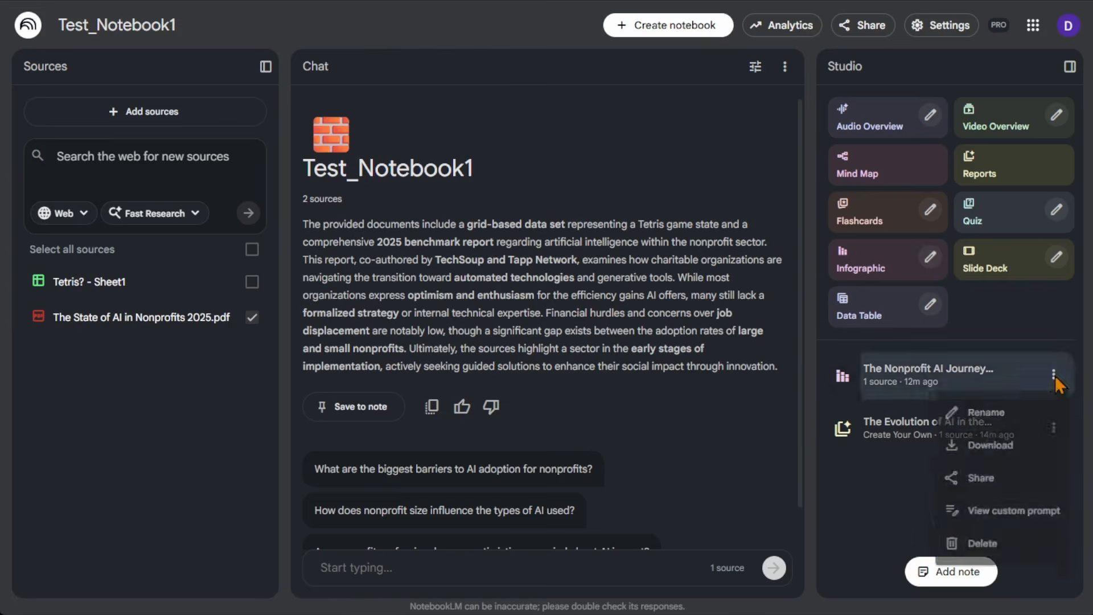
pyautogui.click(1009, 520)
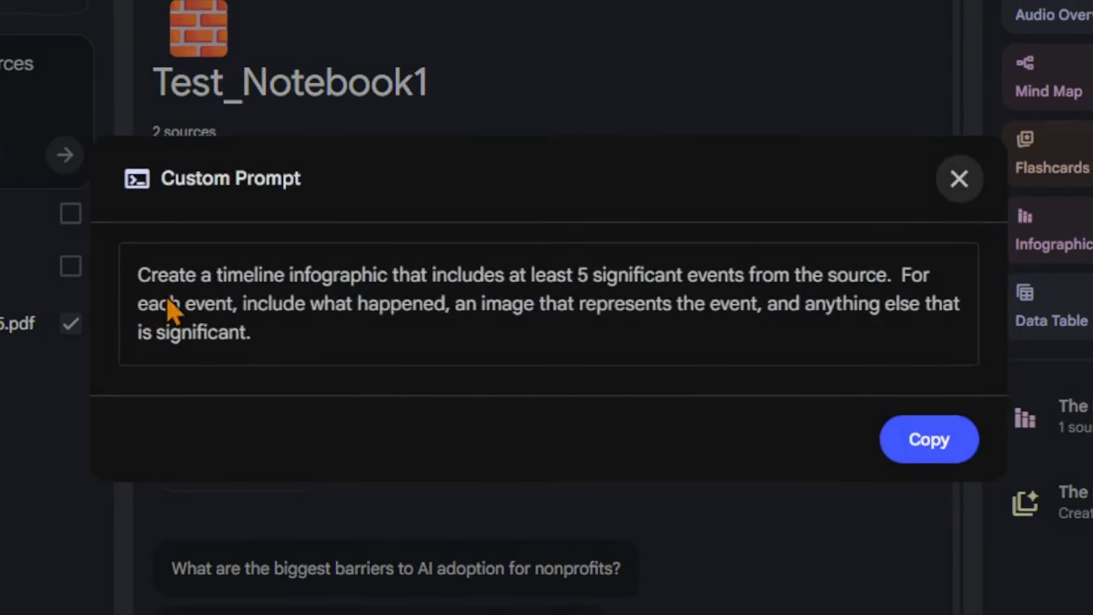
pyautogui.moveTo(836, 282); pyautogui.dragTo(895, 280)
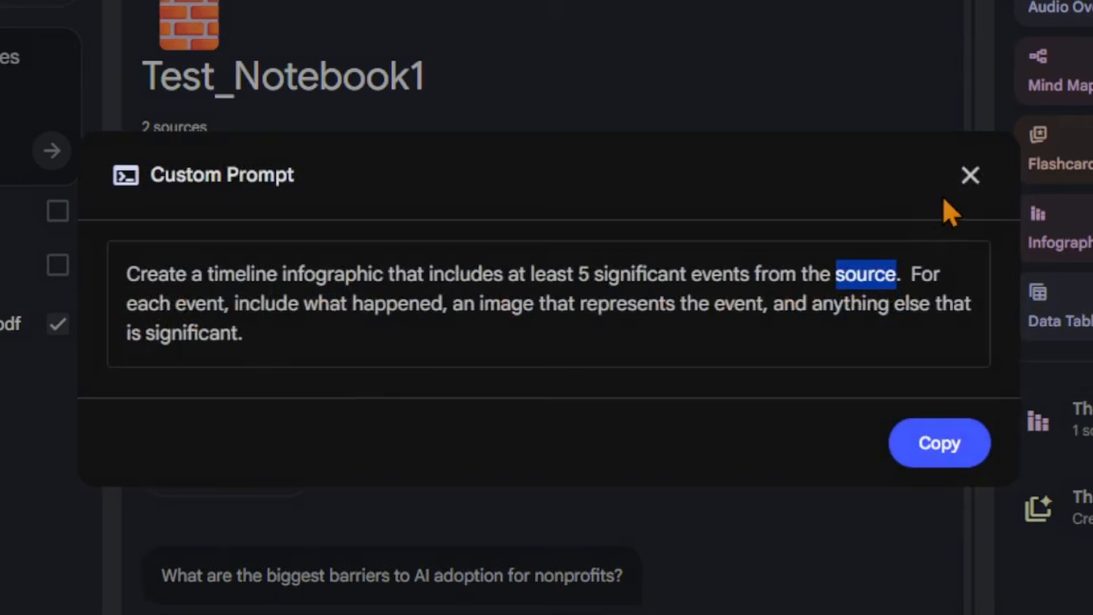
pyautogui.click(962, 191)
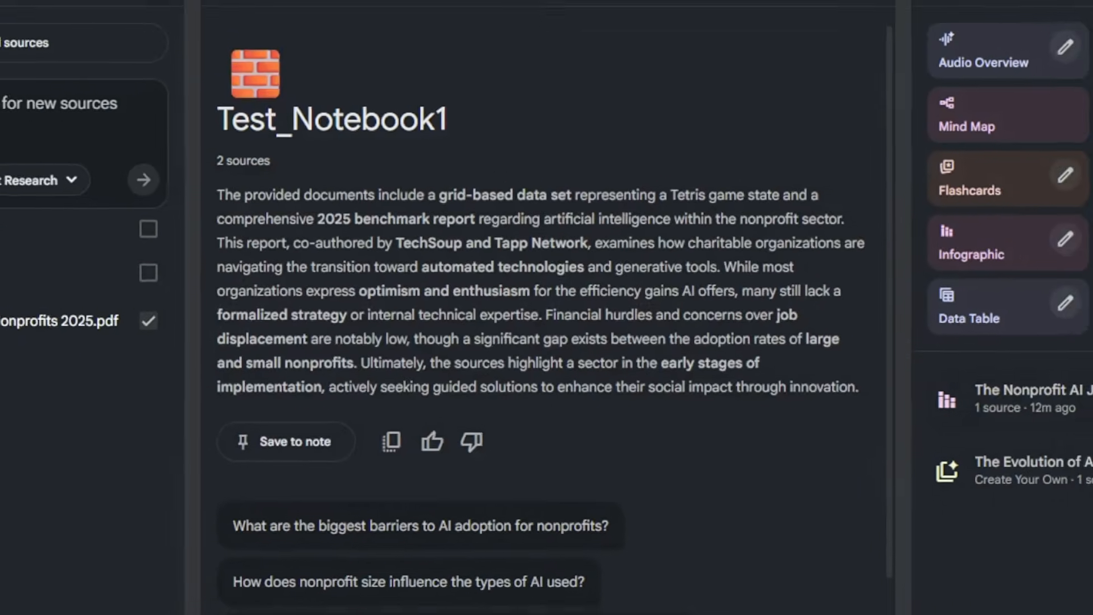
pyautogui.click(1078, 415)
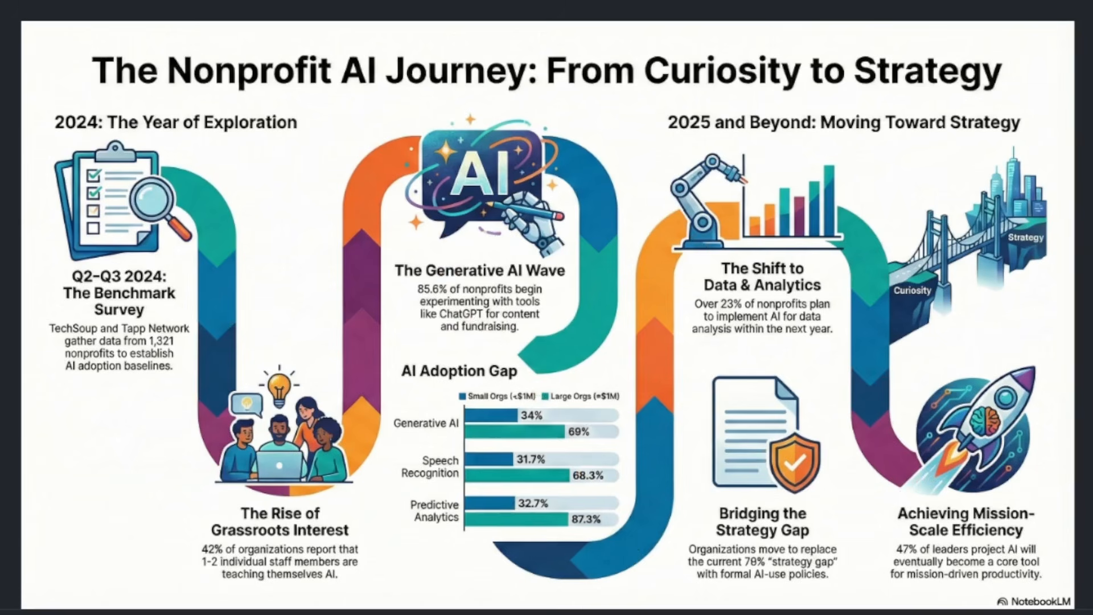
pyautogui.click(1067, 26)
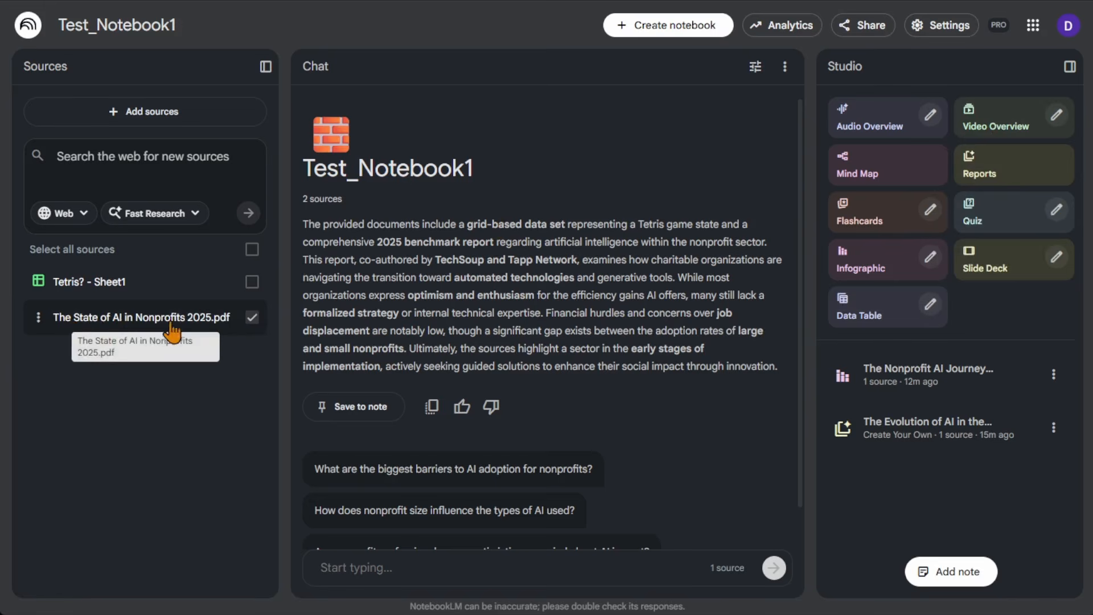
# Review the report formats and the infographic's description field again, closing both without generating anything.
pyautogui.click(1031, 174)
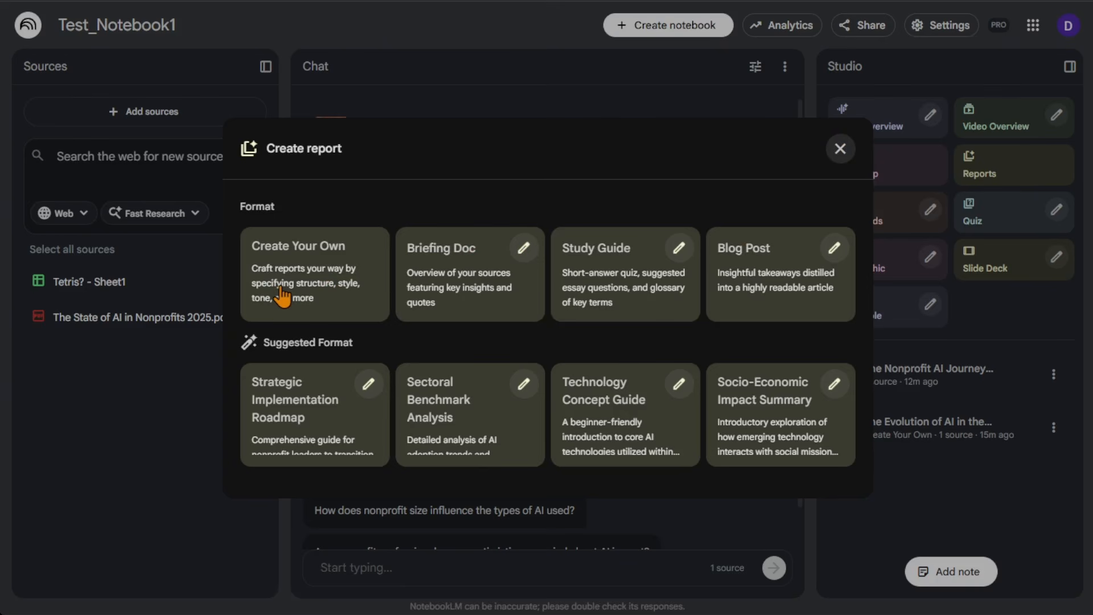
pyautogui.click(836, 155)
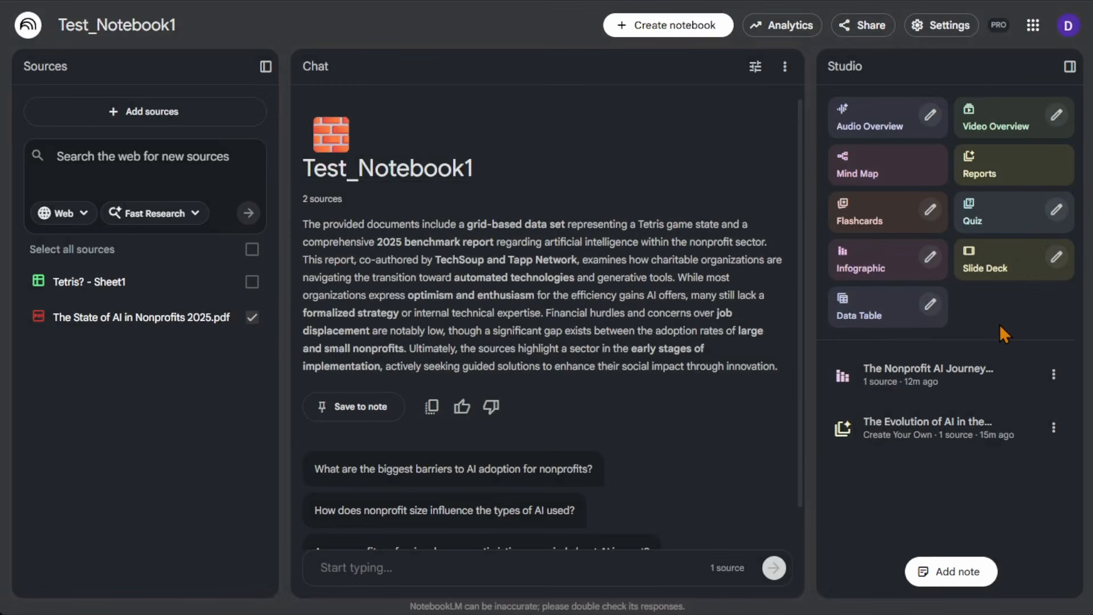
pyautogui.click(930, 257)
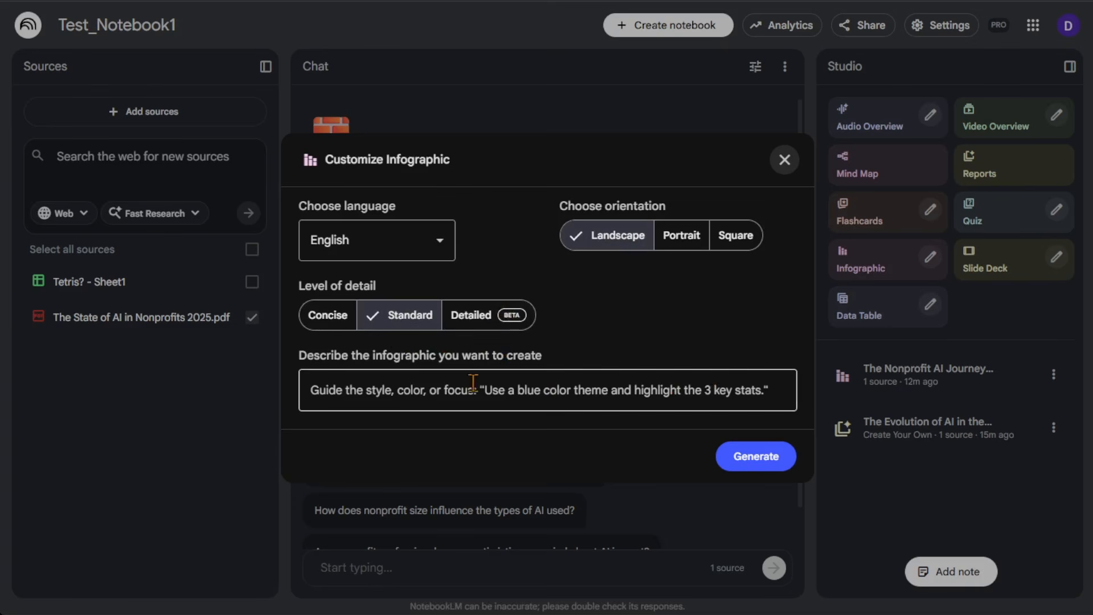
pyautogui.click(353, 392)
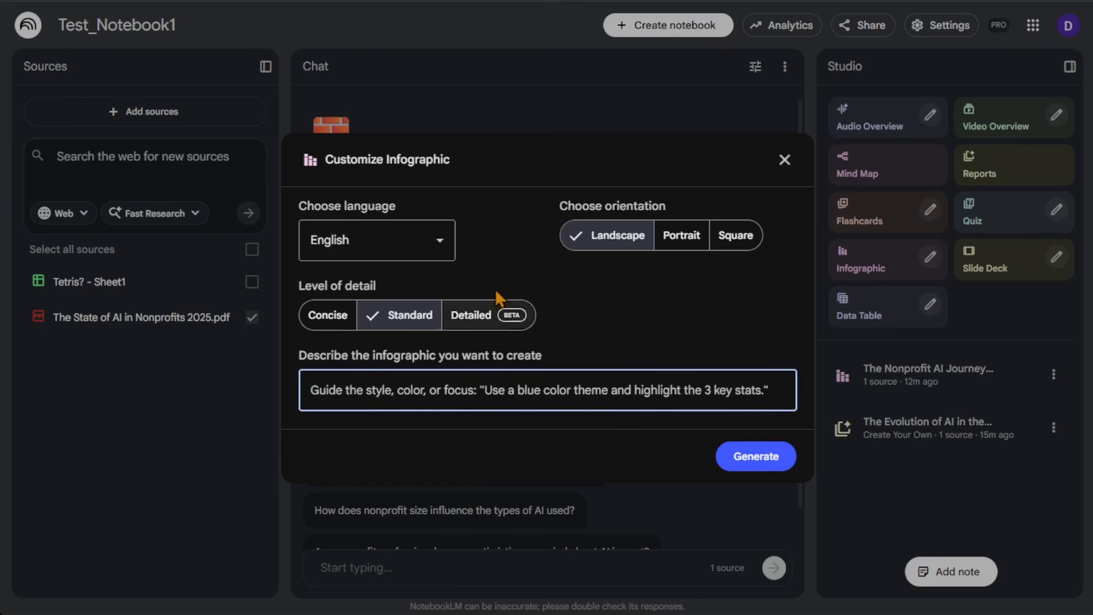
pyautogui.click(785, 160)
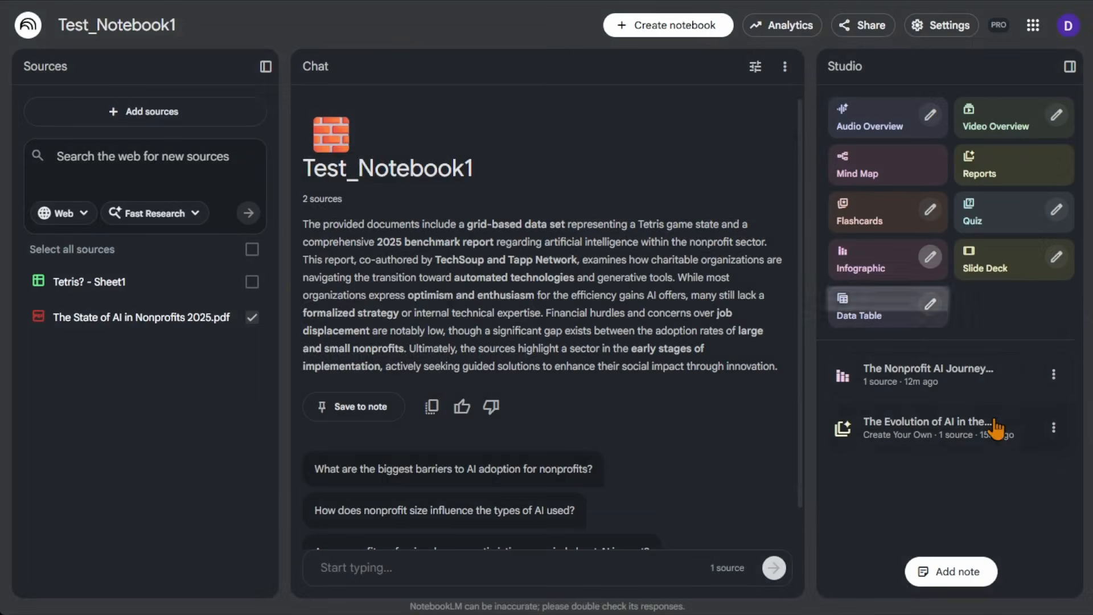
# Reopen The Nonprofit AI Journey infographic, review its timeline layout and close it.
pyautogui.click(955, 388)
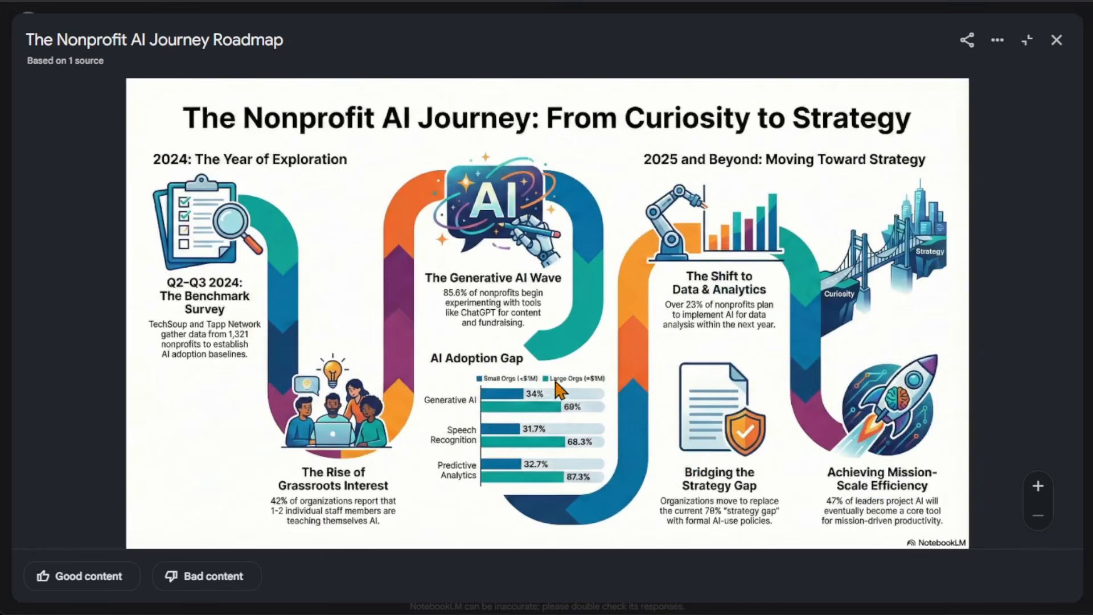
pyautogui.click(1057, 40)
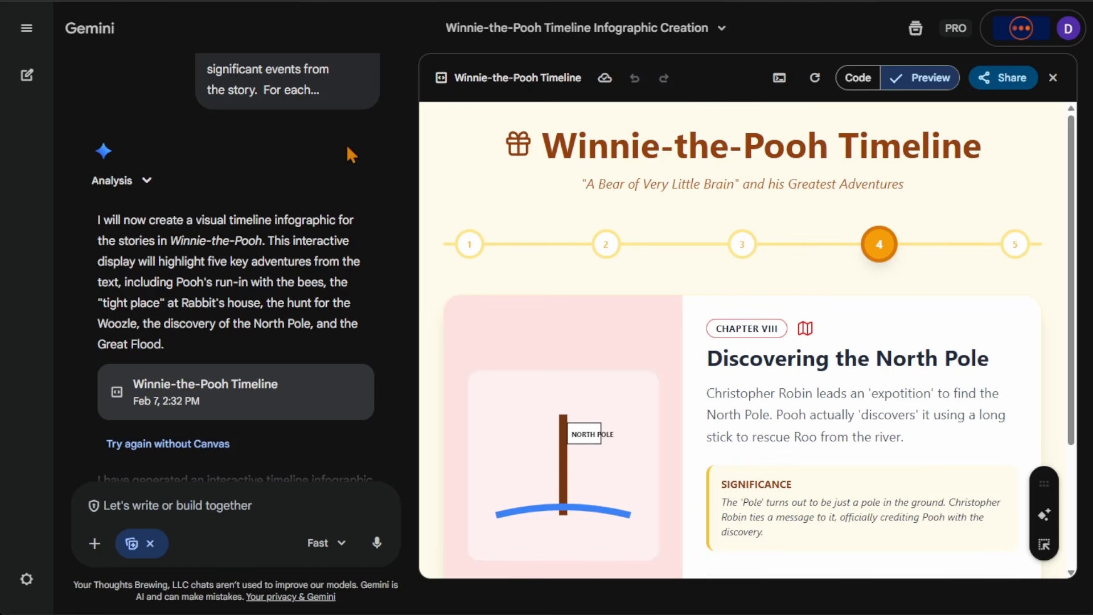
# Start a new Gemini chat and attach the Test_Notebook1 notebook from NotebookLM to its prompt.
pyautogui.click(26, 28)
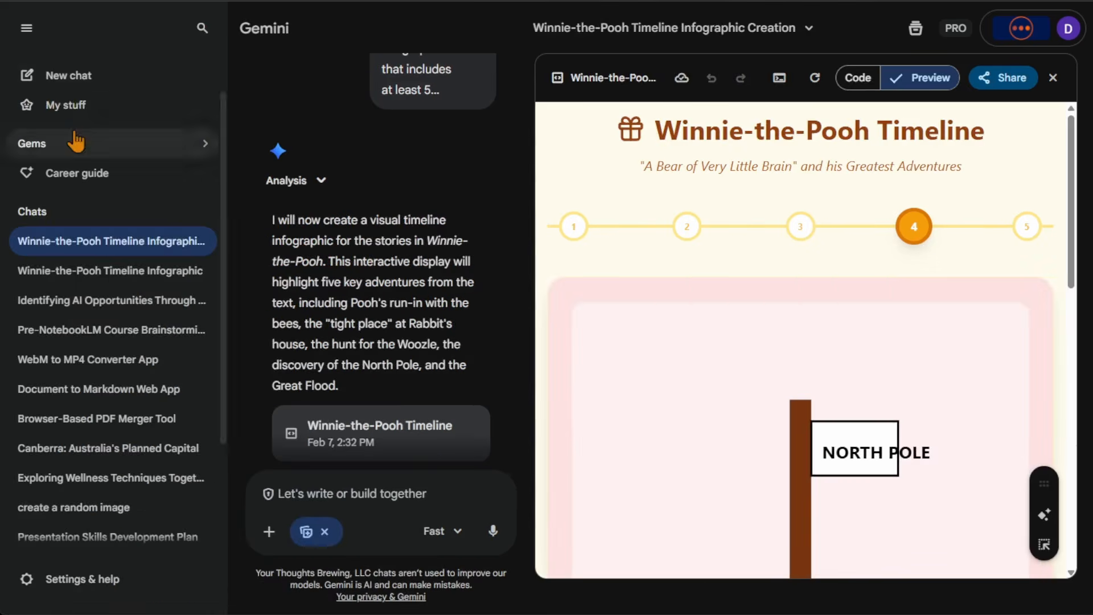
pyautogui.click(76, 88)
pyautogui.click(26, 28)
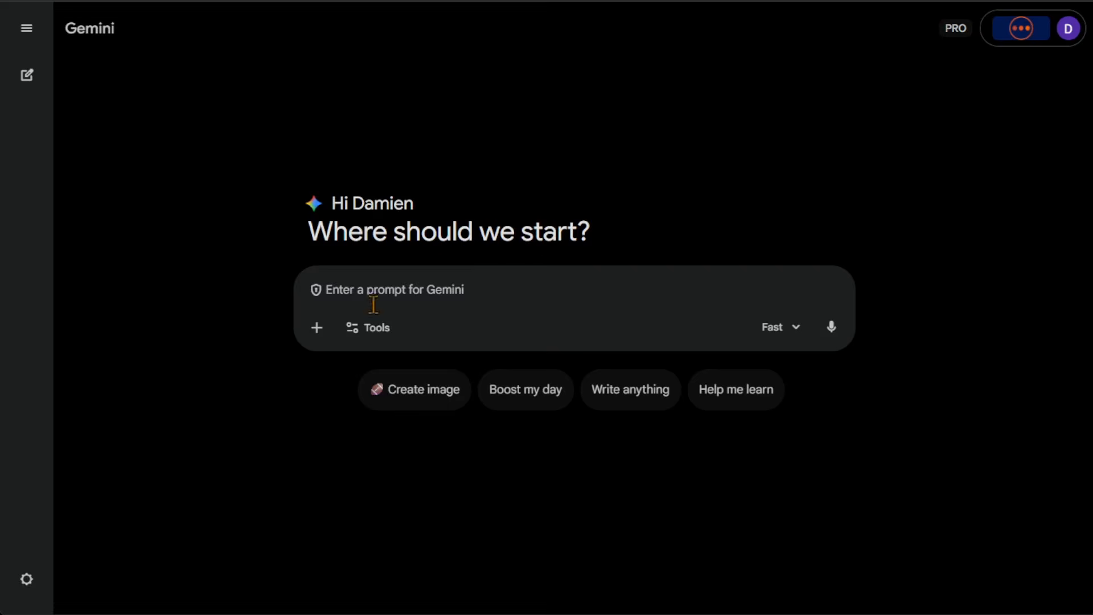
pyautogui.click(322, 339)
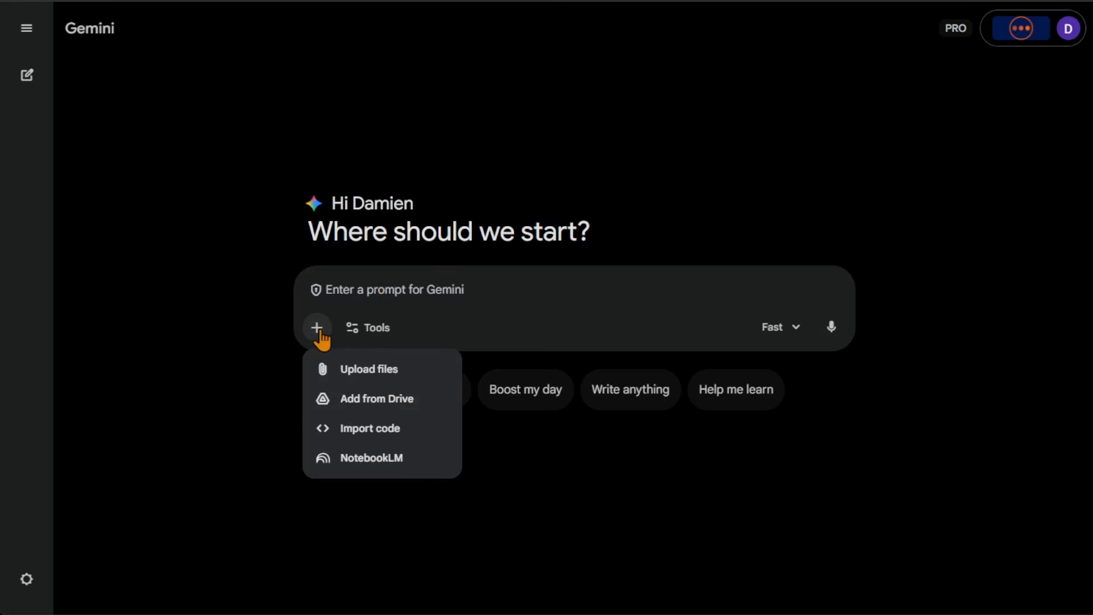
pyautogui.click(394, 461)
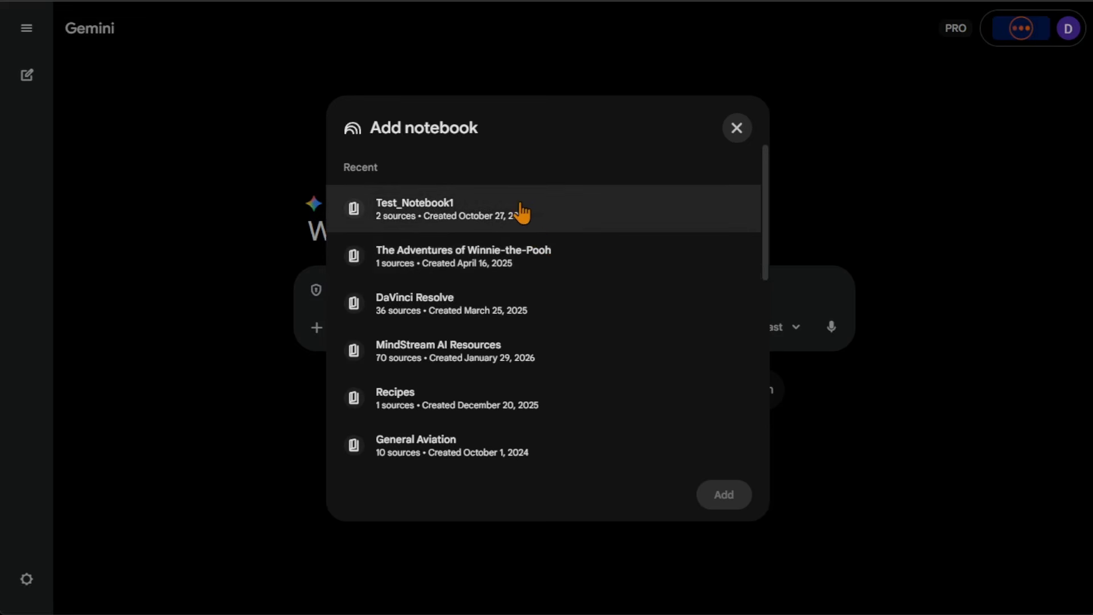
pyautogui.click(520, 212)
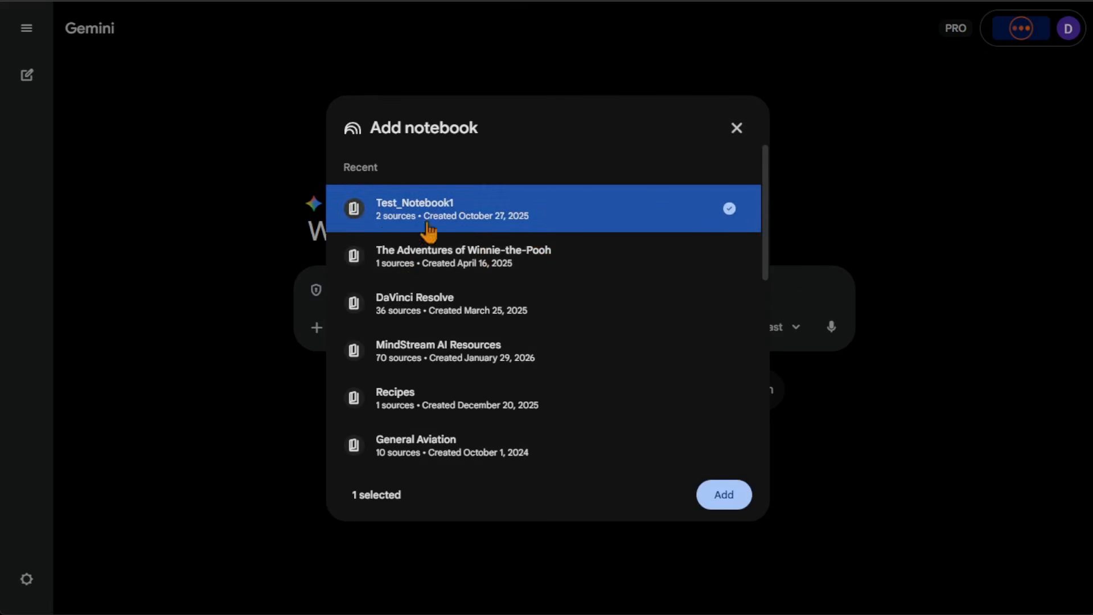
pyautogui.click(724, 497)
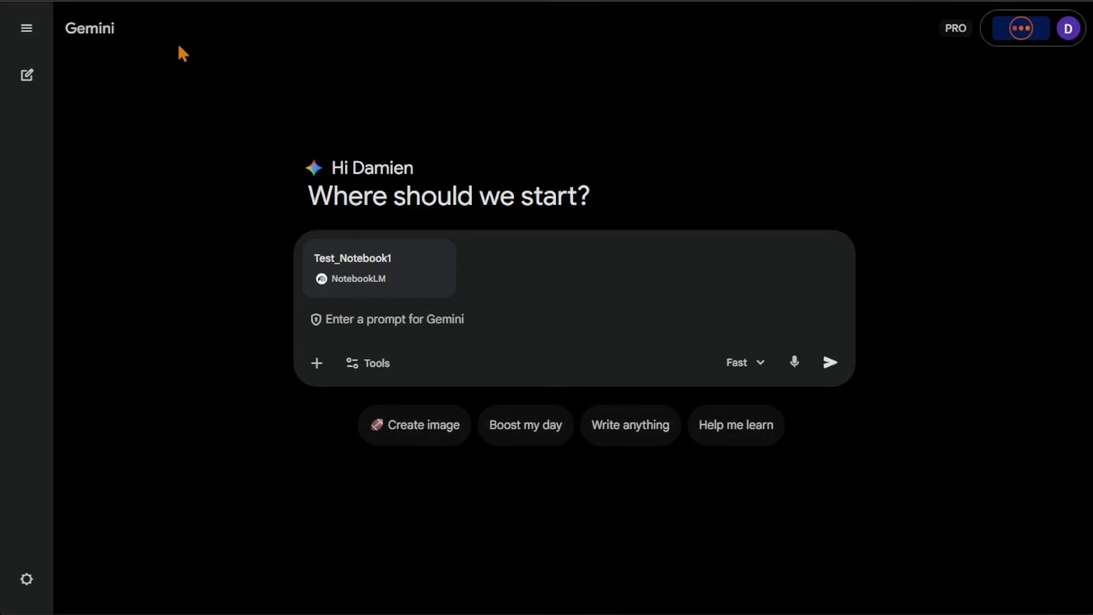
# Check the selected sources of Test_Notebook1 in NotebookLM, and review Gemini's attachment options and tools list without choosing any.
pyautogui.click(136, 0)
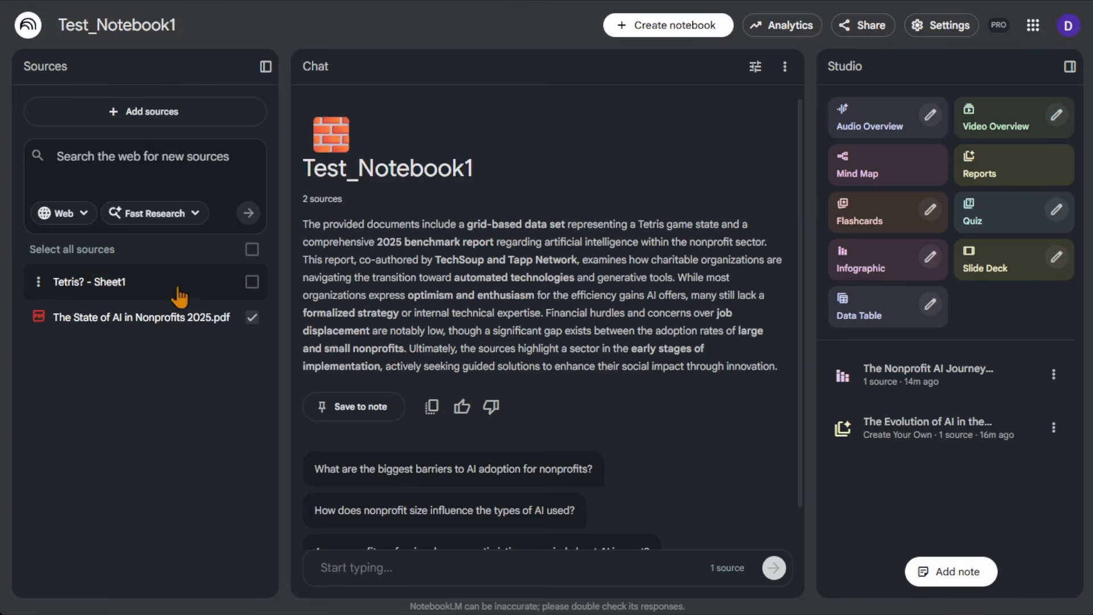
pyautogui.click(171, 0)
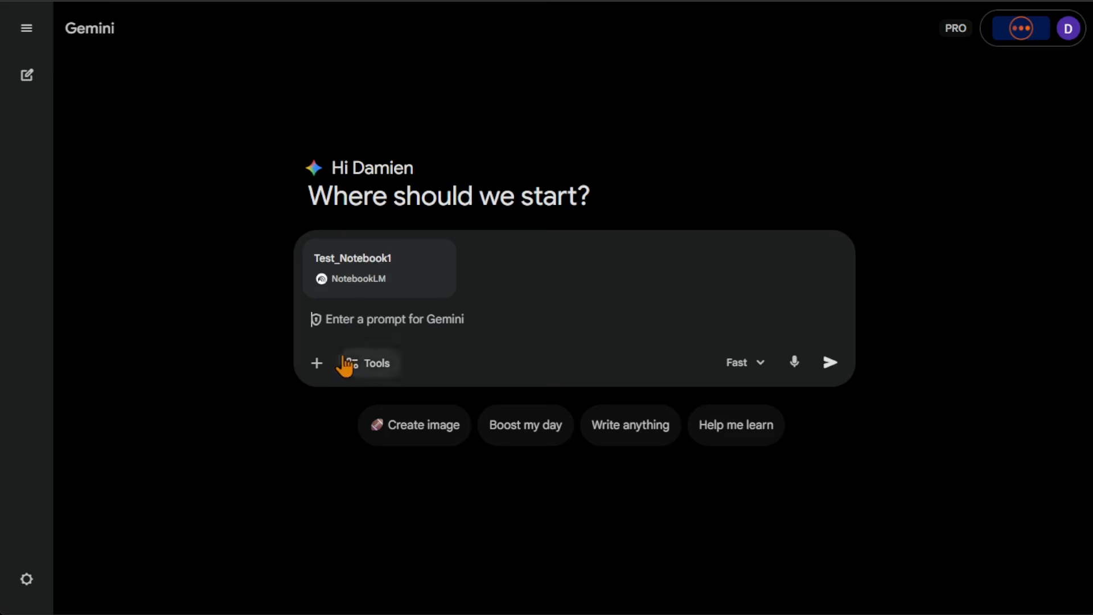
pyautogui.click(319, 364)
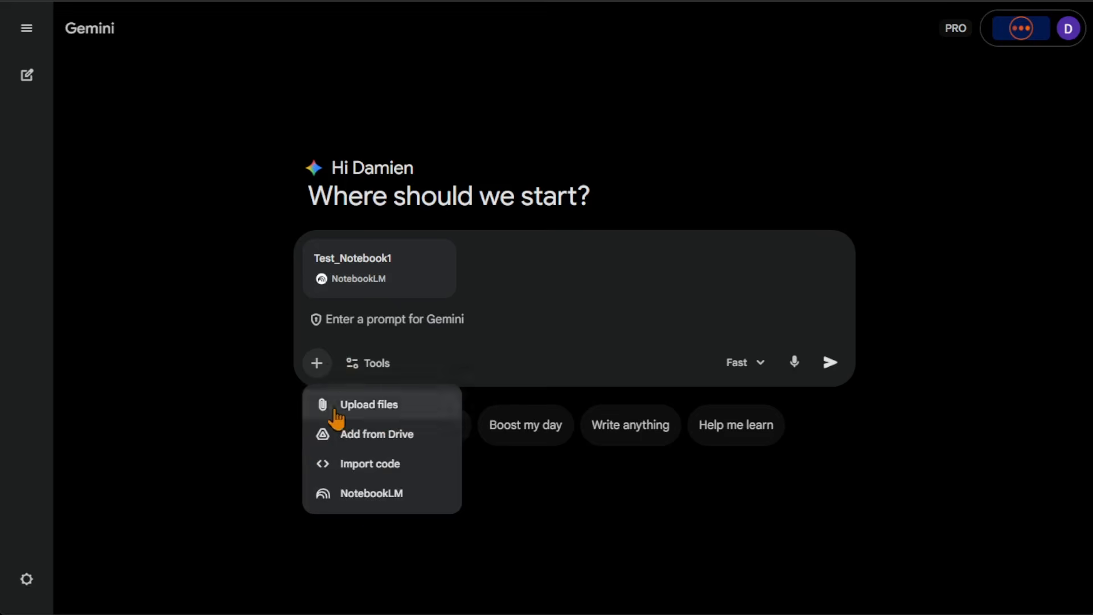
pyautogui.click(415, 320)
pyautogui.click(376, 365)
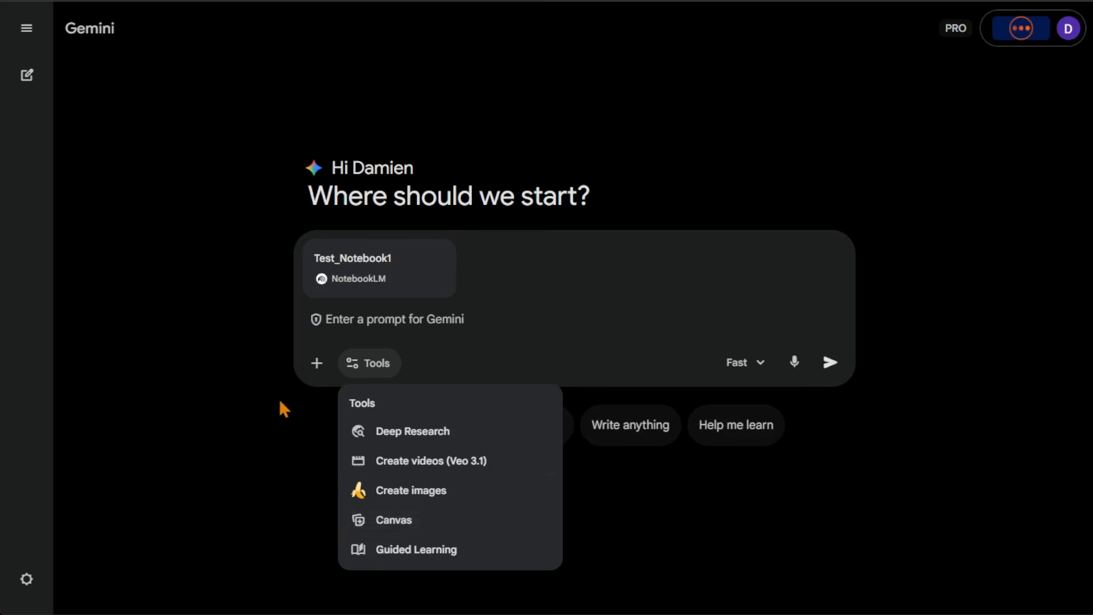
pyautogui.click(209, 358)
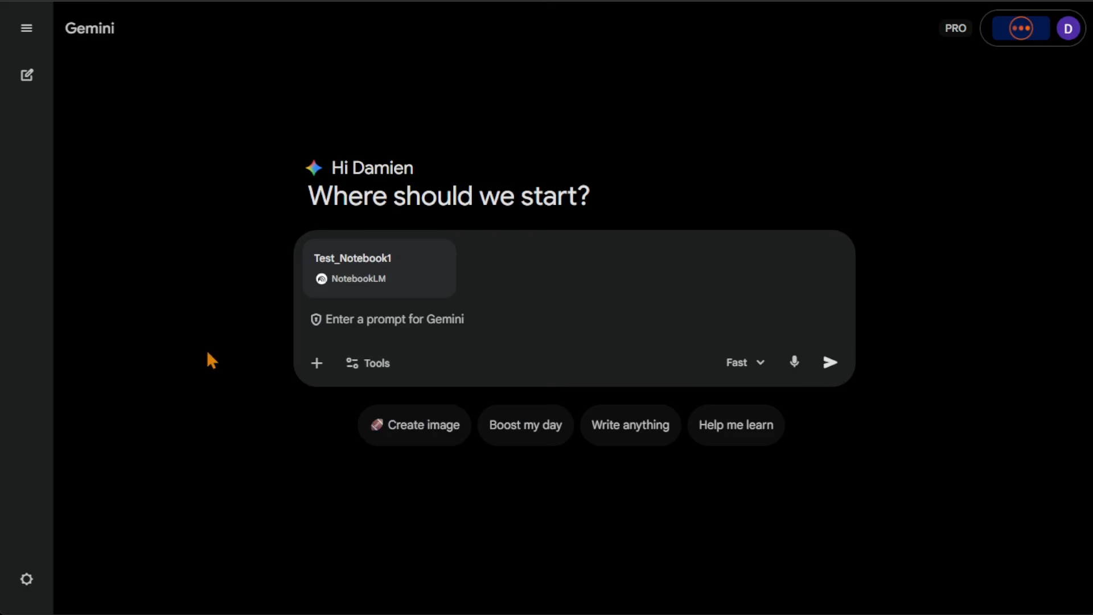